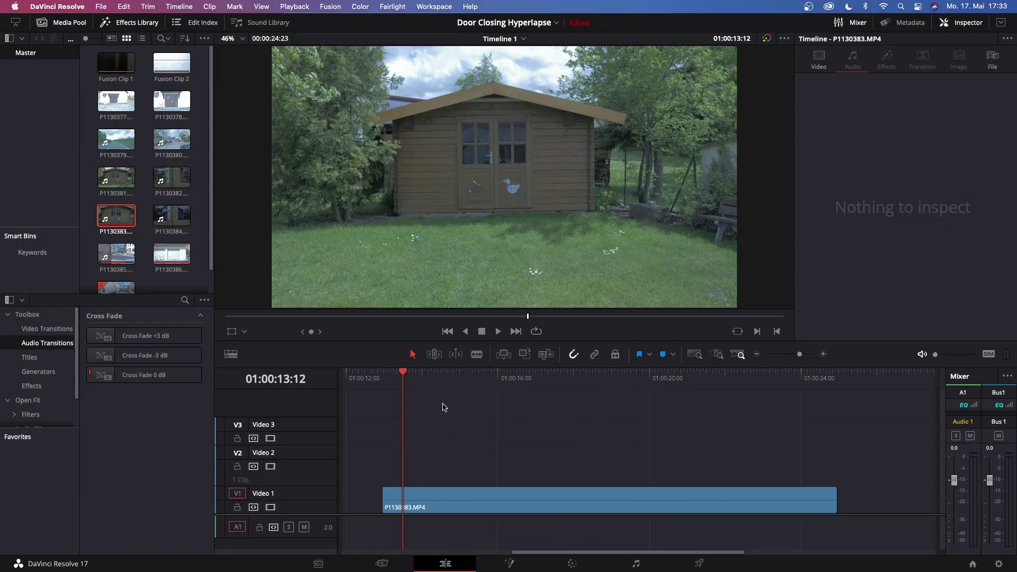
# Step: Preview the shed footage and convert the clip into Fusion Clip 3
pyautogui.moveTo(405, 382); pyautogui.dragTo(692, 409)
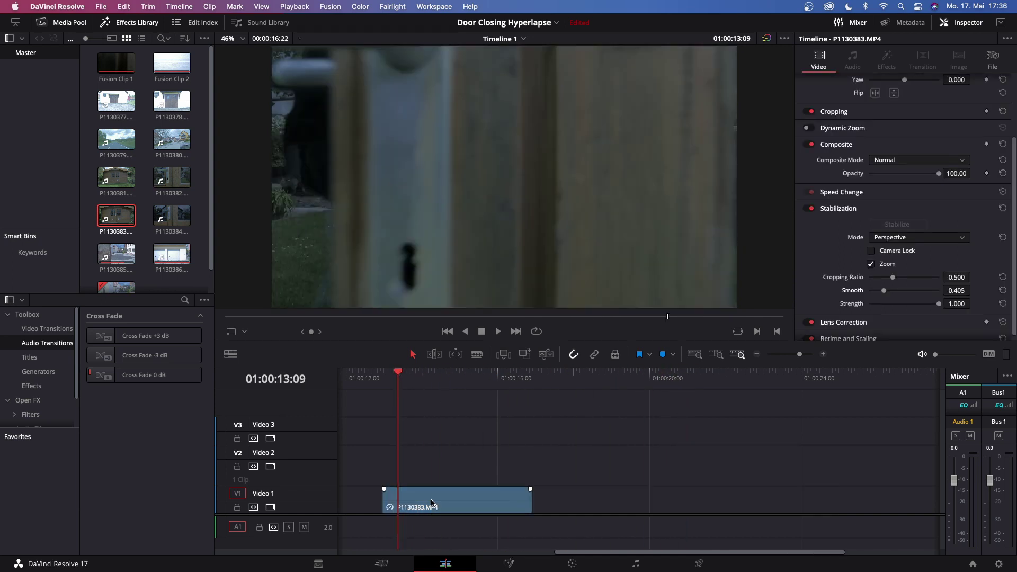
pyautogui.rightClick(432, 501)
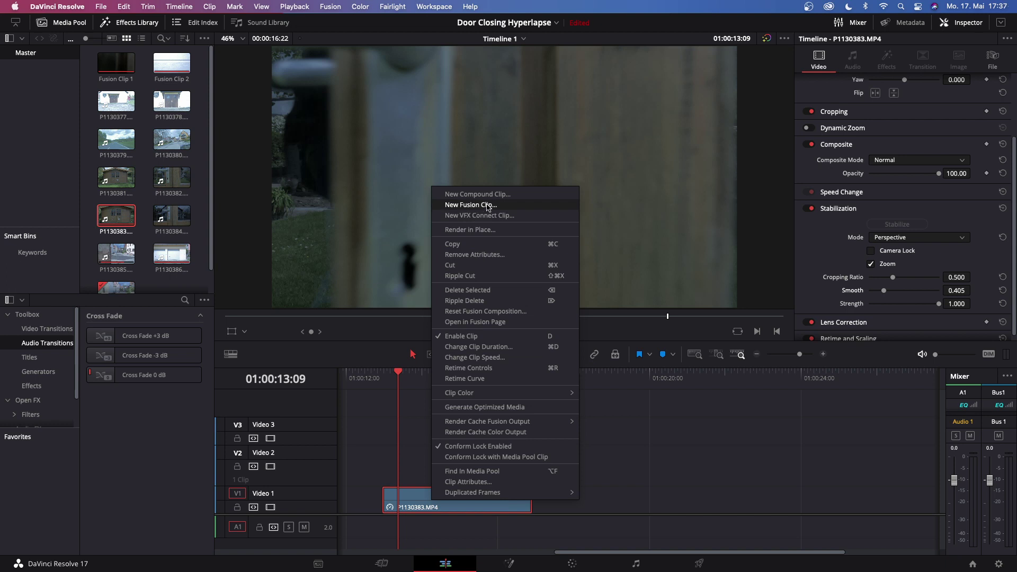
pyautogui.click(474, 205)
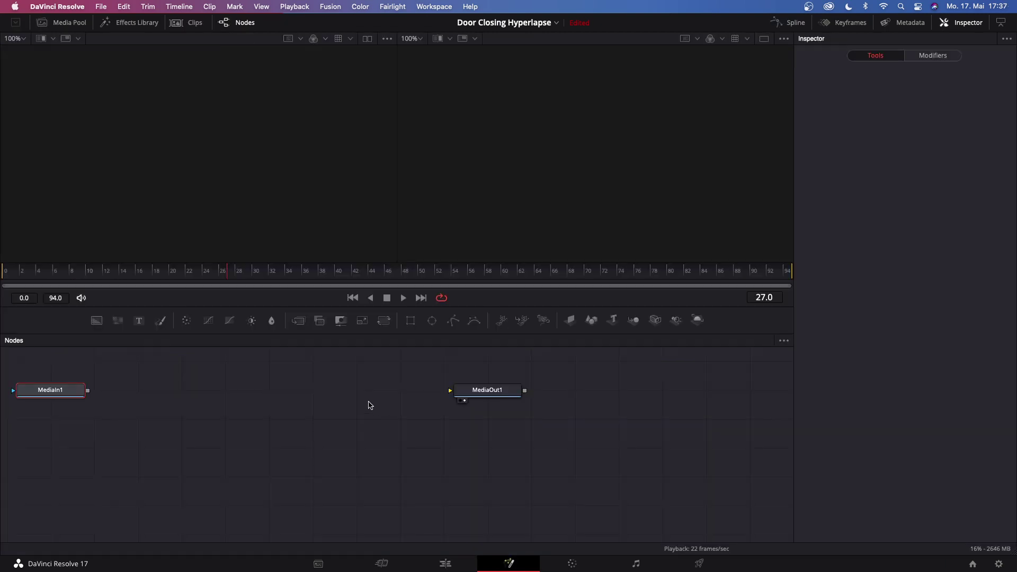
pyautogui.rightClick(598, 244)
pyautogui.moveTo(623, 273)
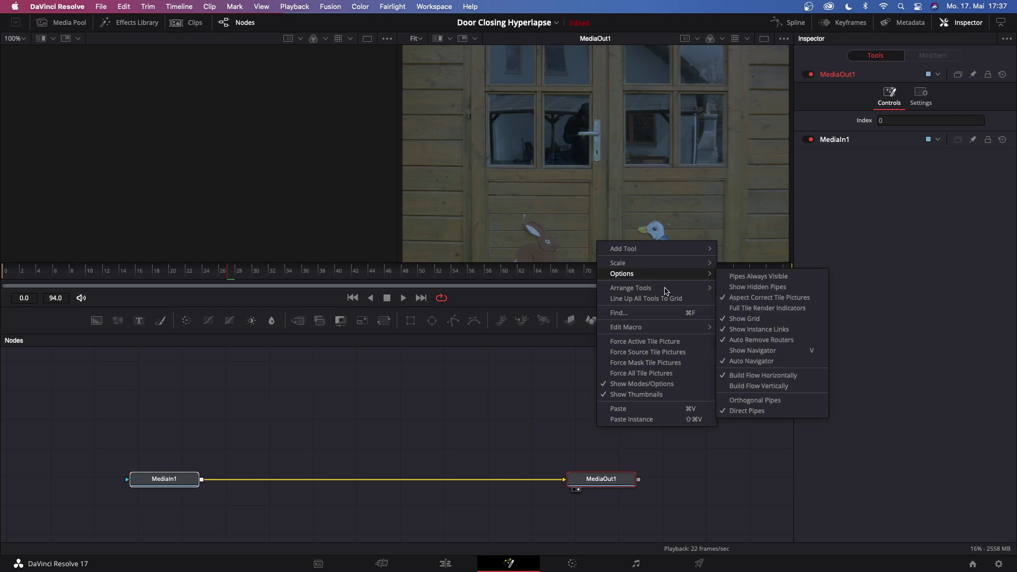
pyautogui.press('Escape')
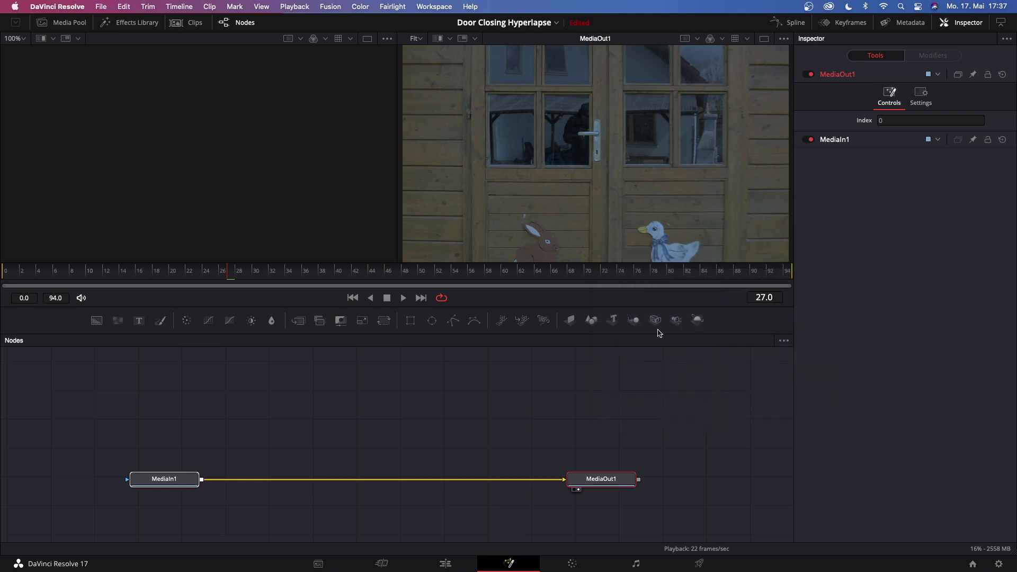
# Step: Spread MediaIn1 and MediaOut1 apart, add an inverted Polygon mask, and go to frame 44
pyautogui.click(545, 433)
pyautogui.moveTo(179, 480); pyautogui.dragTo(153, 477)
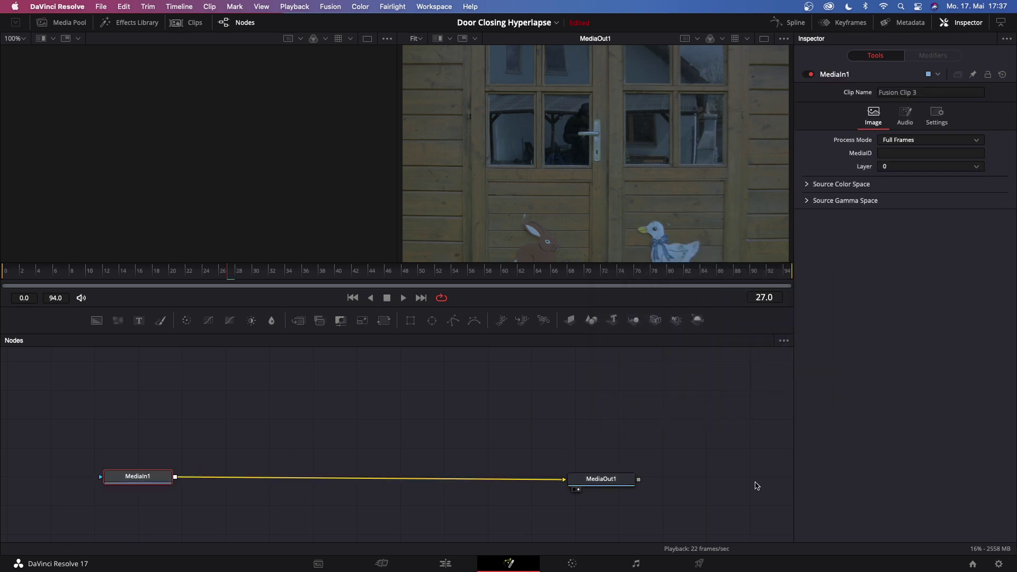
pyautogui.moveTo(616, 489); pyautogui.dragTo(765, 486)
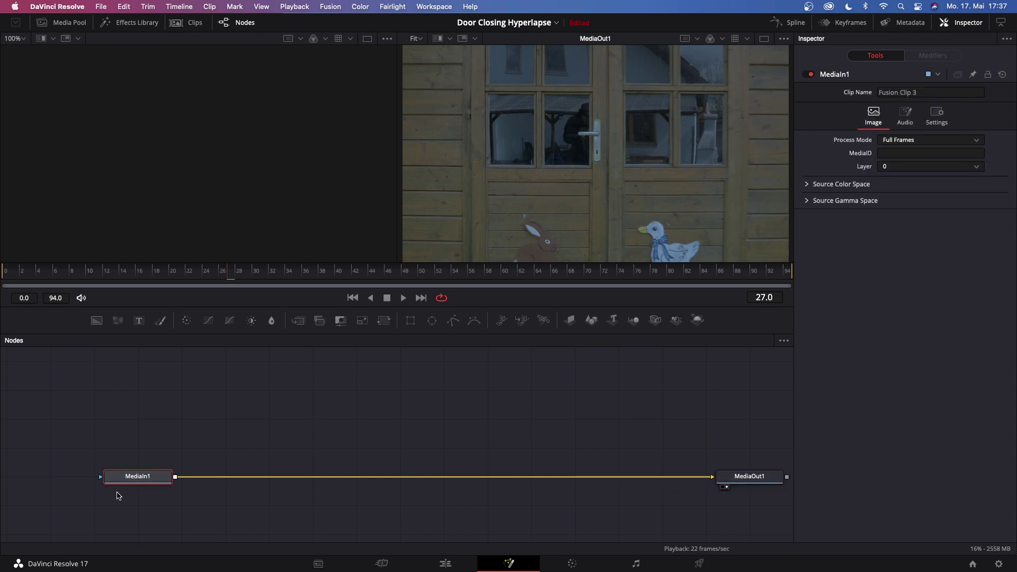
pyautogui.click(454, 320)
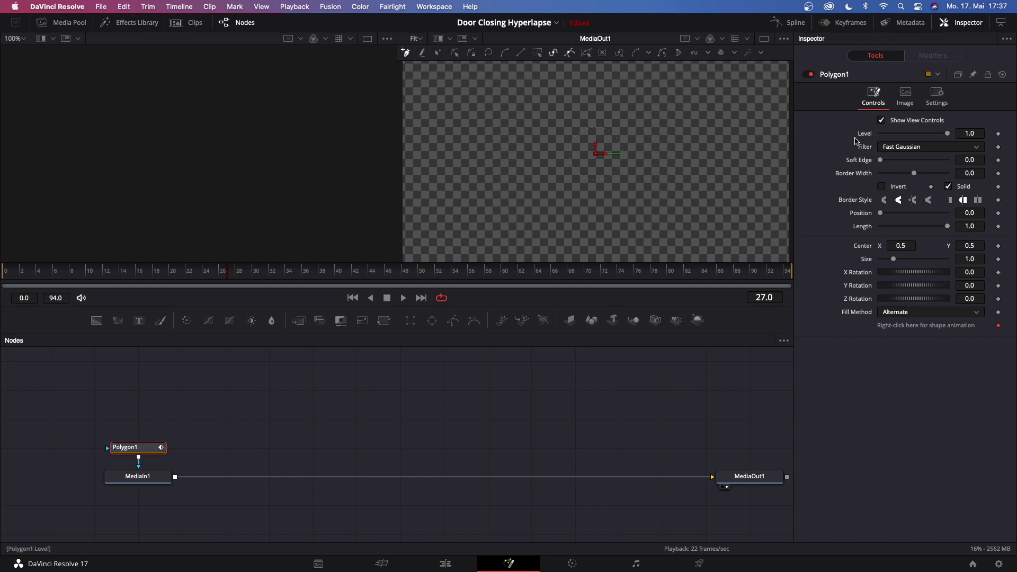
pyautogui.click(881, 186)
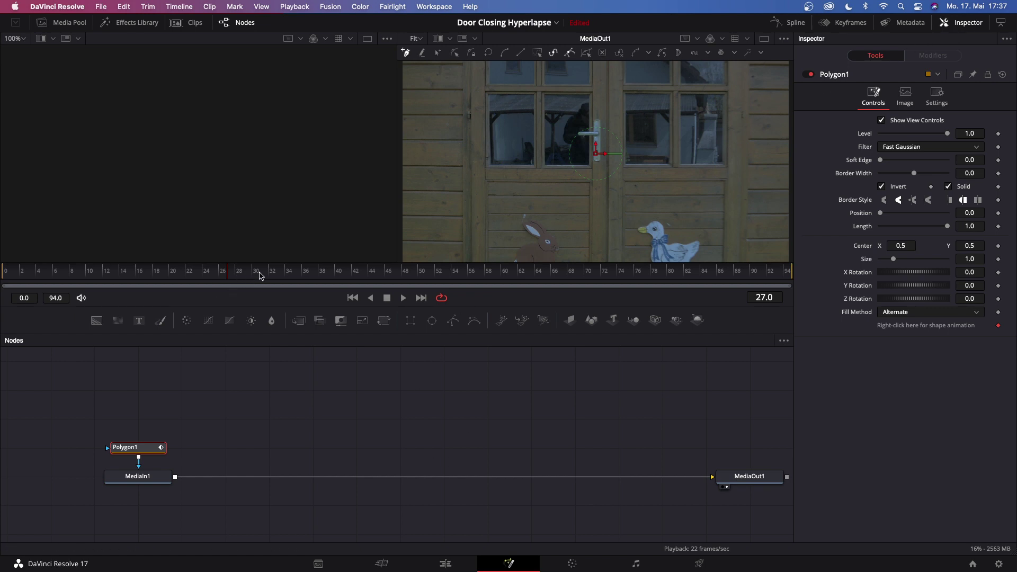
pyautogui.click(370, 274)
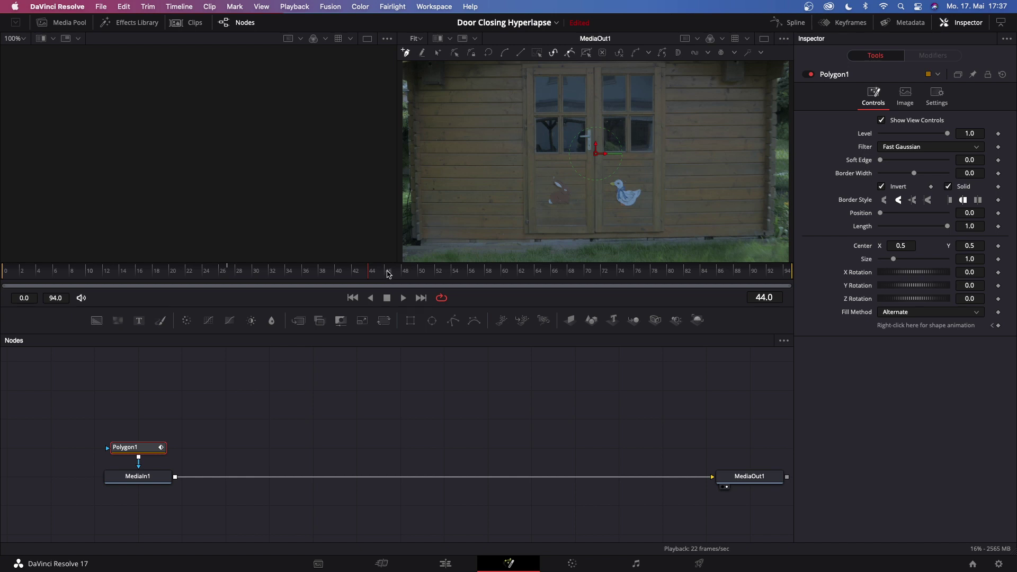
# Step: On frame 46, draw a closed Polygon1 outline around the shed door frame's corners
pyautogui.click(388, 273)
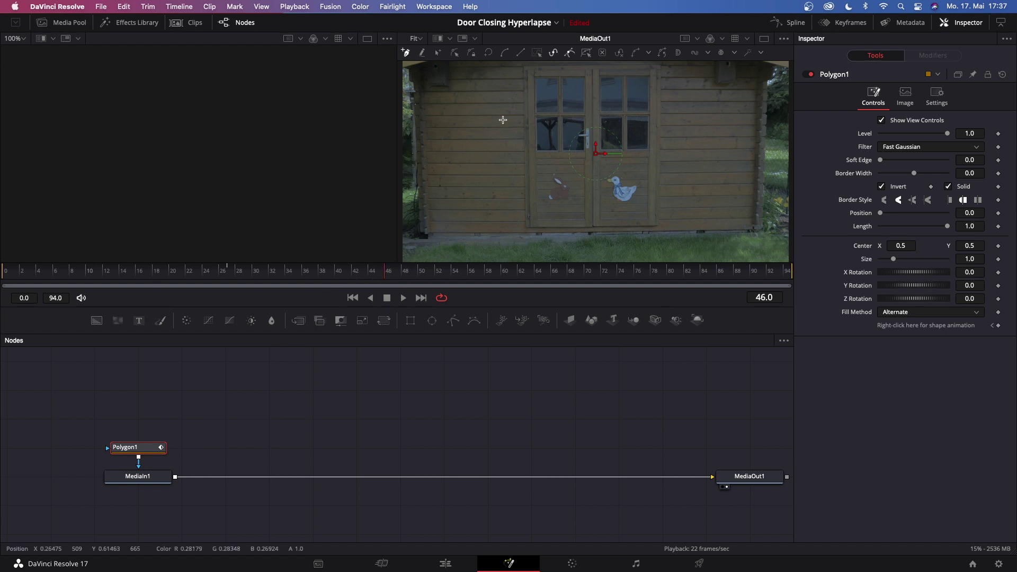
pyautogui.scroll(3, 559, 75)
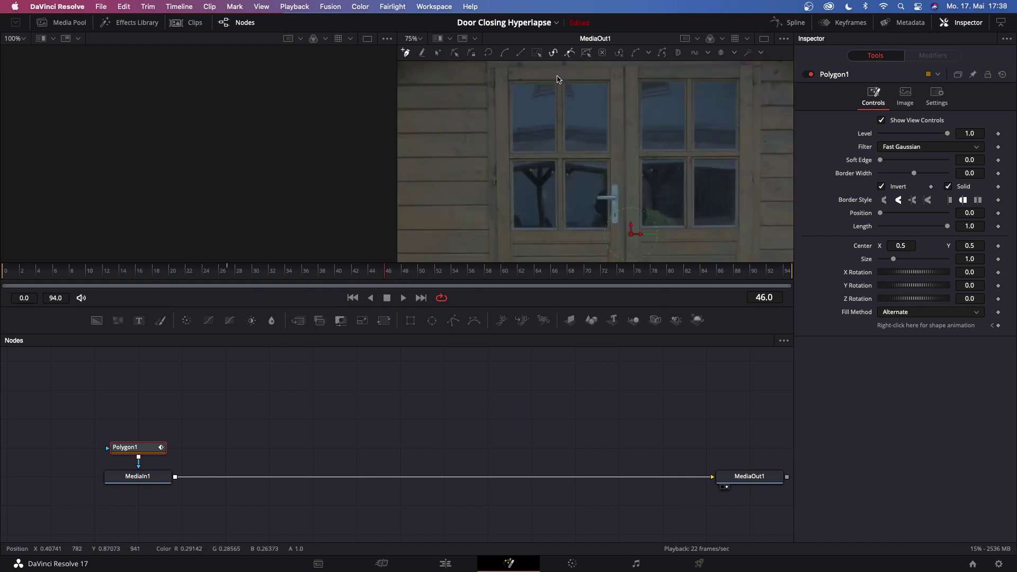
pyautogui.scroll(3, 518, 91)
pyautogui.moveTo(517, 90); pyautogui.dragTo(535, 159)
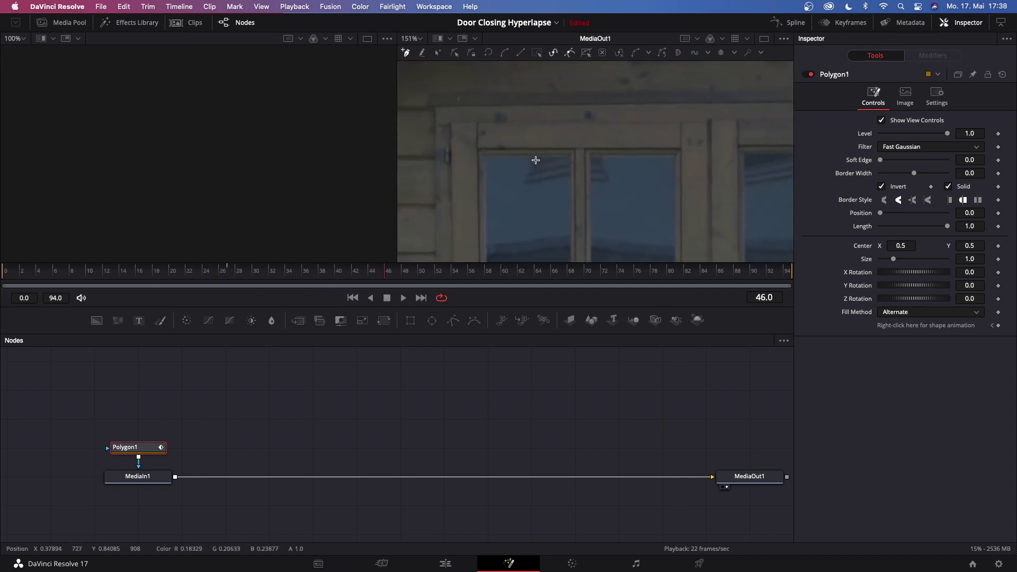
pyautogui.click(451, 125)
pyautogui.moveTo(685, 124)
pyautogui.mouseDown()
pyautogui.moveTo(619, 128)
pyautogui.moveTo(643, 85)
pyautogui.mouseUp()
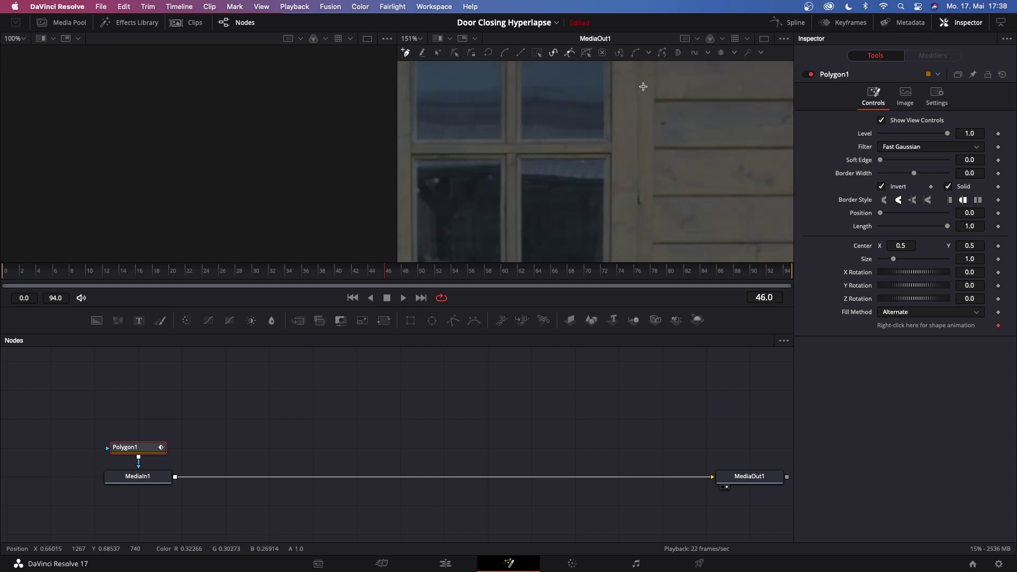
pyautogui.moveTo(633, 170); pyautogui.dragTo(632, 68)
pyautogui.scroll(-3, 633, 68)
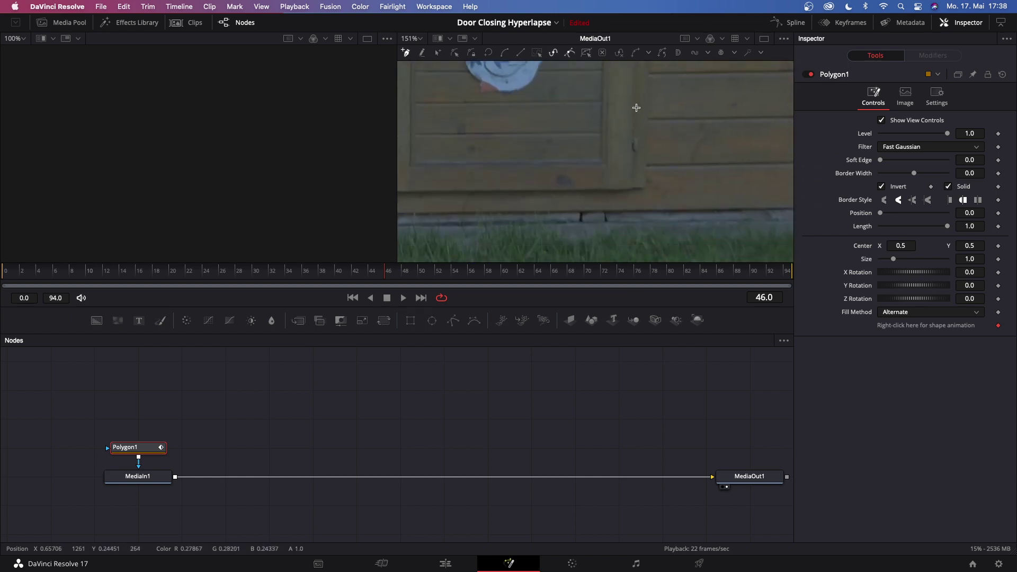
pyautogui.scroll(-3, 636, 107)
pyautogui.moveTo(591, 168)
pyautogui.mouseDown()
pyautogui.moveTo(504, 154)
pyautogui.moveTo(549, 151)
pyautogui.moveTo(533, 139)
pyautogui.mouseUp()
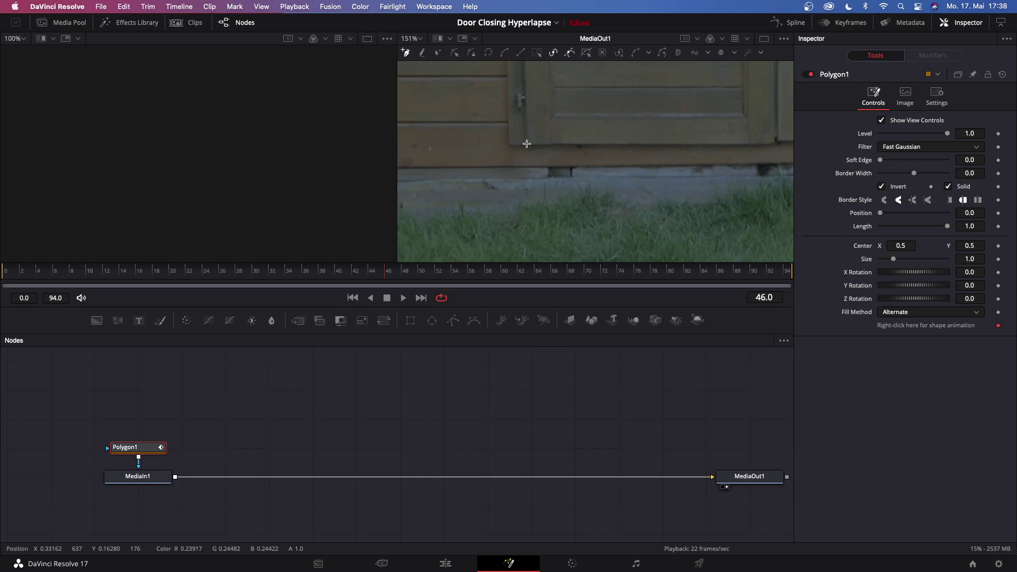
pyautogui.scroll(3, 526, 146)
pyautogui.scroll(3, 532, 199)
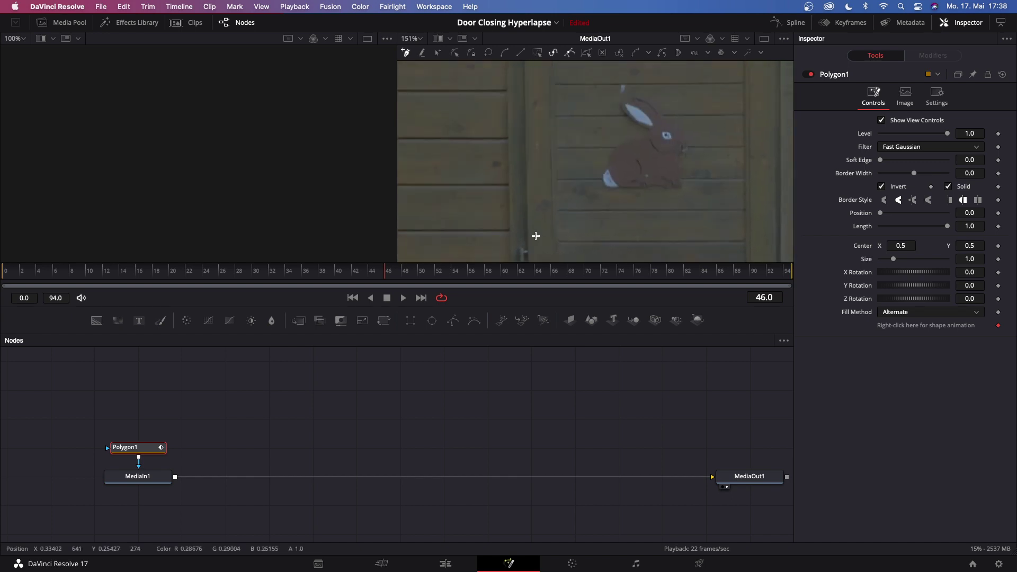
pyautogui.scroll(3, 536, 236)
pyautogui.scroll(3, 532, 236)
pyautogui.scroll(3, 529, 236)
pyautogui.scroll(2, 520, 100)
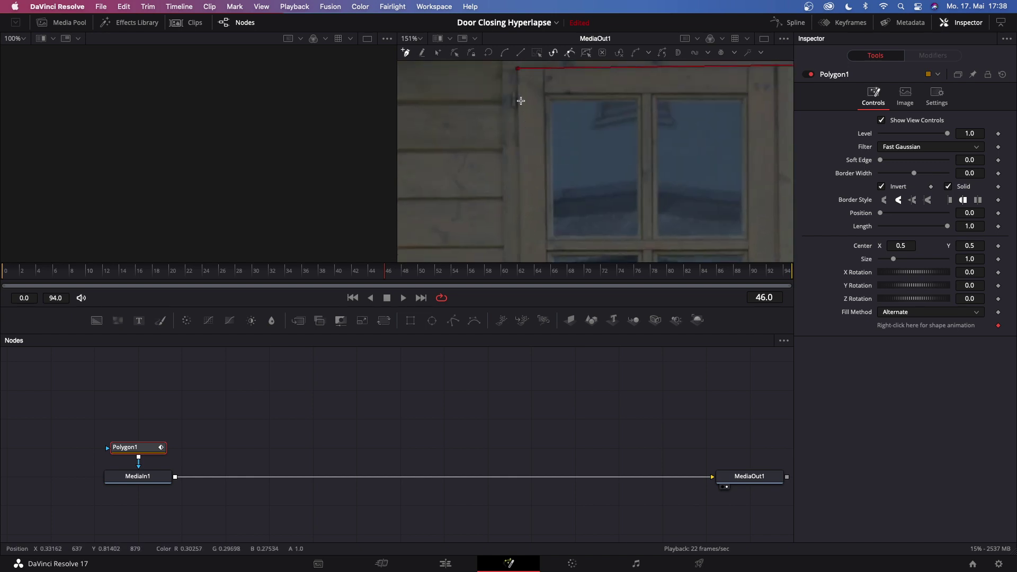
pyautogui.click(517, 70)
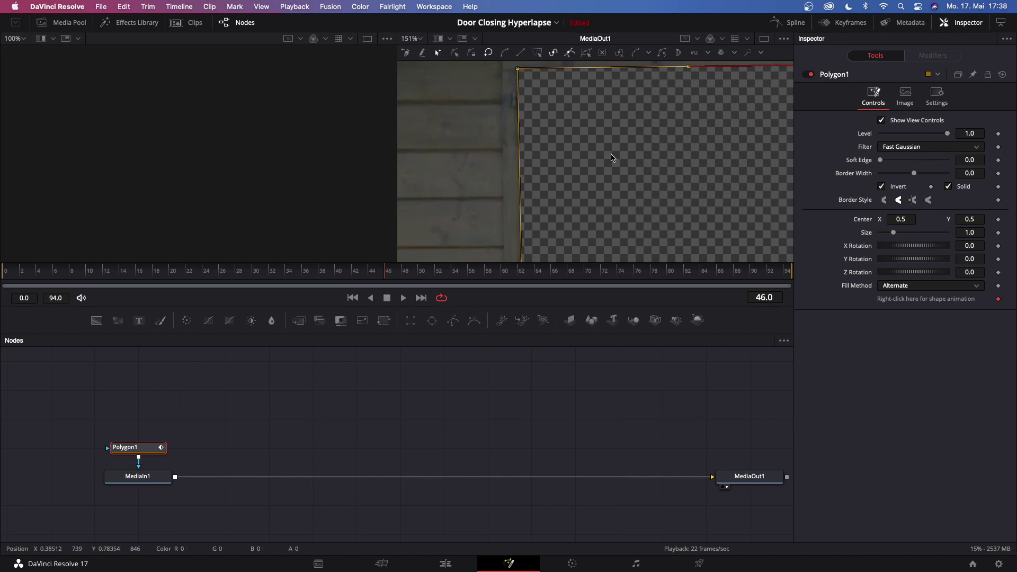
pyautogui.scroll(-1, 612, 158)
pyautogui.scroll(-2, 598, 148)
pyautogui.scroll(-2, 609, 160)
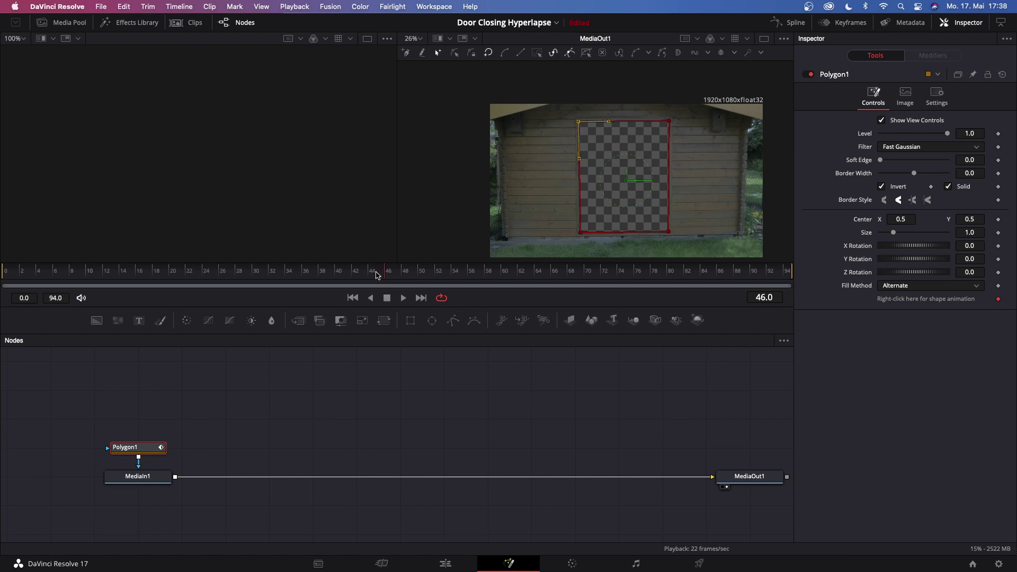
# Step: Reposition Polygon1's corners while stepping back from frame 43 toward frame 23
pyautogui.click(379, 275)
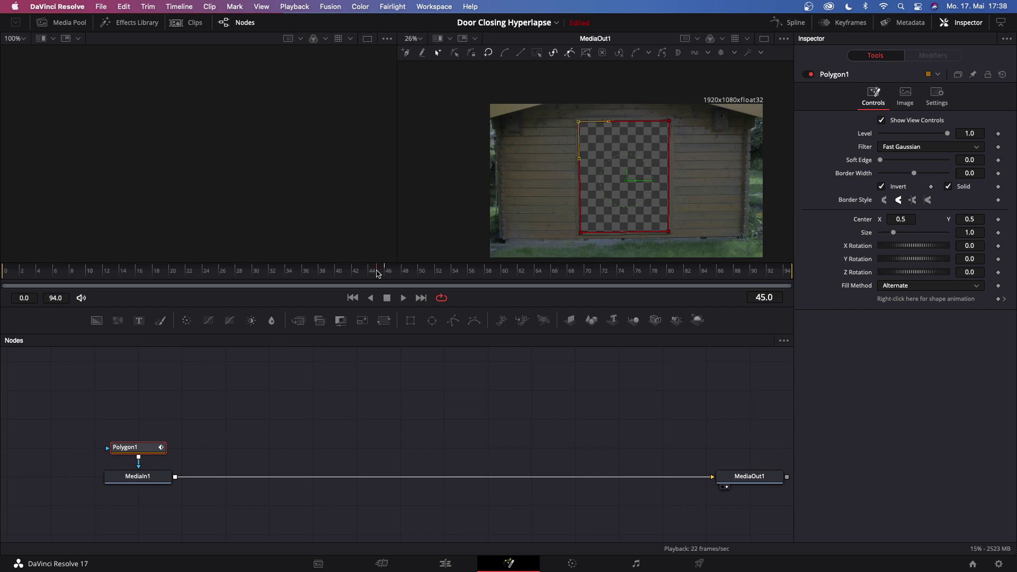
pyautogui.scroll(3, 649, 130)
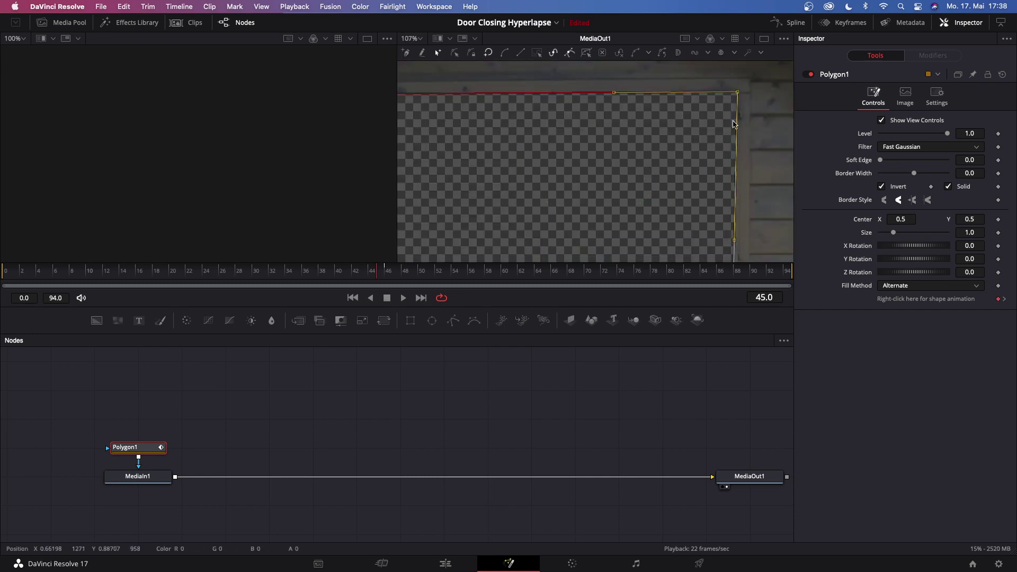
pyautogui.press('Left')
pyautogui.press('Left')
pyautogui.scroll(-5, 737, 143)
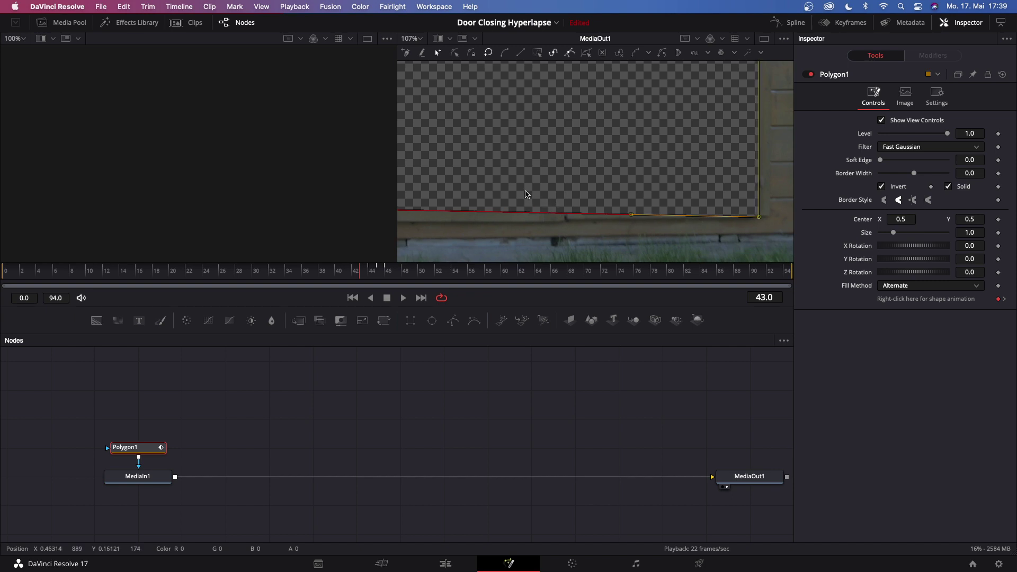
pyautogui.hscroll(-10, 585, 197)
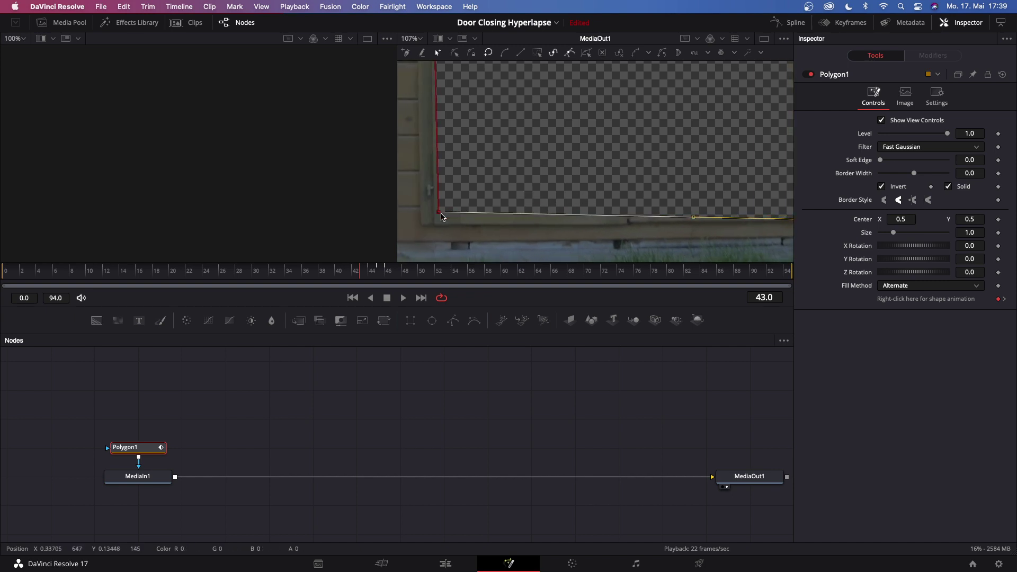
pyautogui.moveTo(437, 212); pyautogui.dragTo(436, 222)
pyautogui.press('Left')
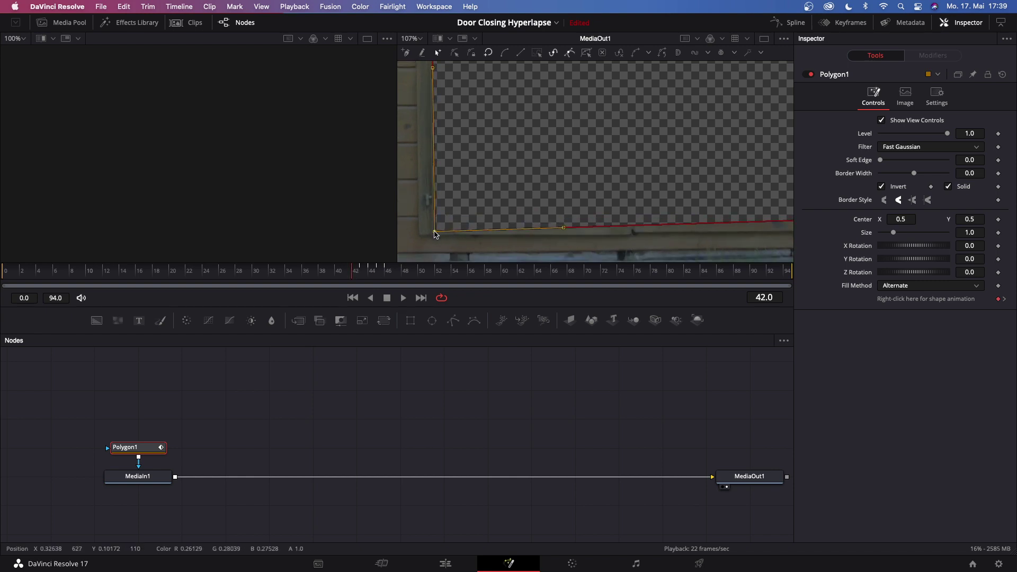
pyautogui.scroll(-5, 468, 239)
pyautogui.press('Left')
pyautogui.press('Left')
pyautogui.press('Left')
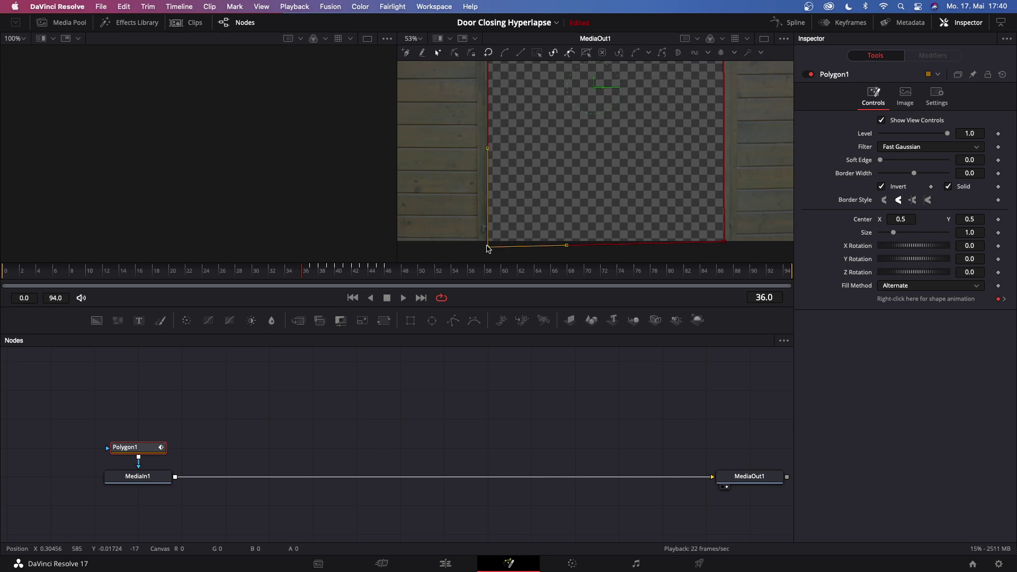
pyautogui.press('Left')
pyautogui.press('Left')
pyautogui.press('Left')
pyautogui.scroll(5, 722, 239)
pyautogui.press('Left')
pyautogui.press('Left')
pyautogui.press('Left')
pyautogui.scroll(-2, 673, 227)
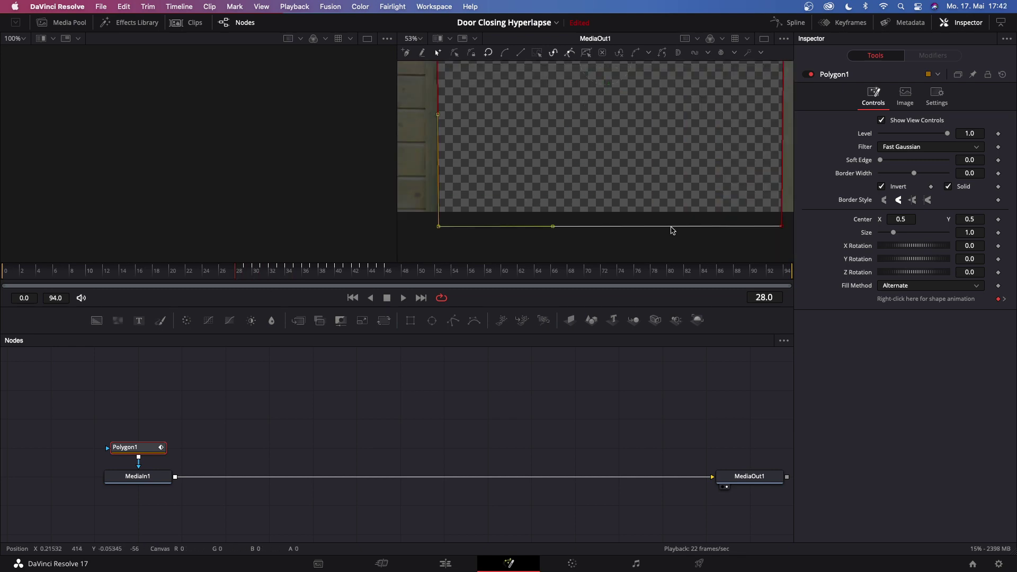
pyautogui.press('Left')
pyautogui.press('Left')
pyautogui.press('Left')
pyautogui.press('Left')
pyautogui.press('Left')
pyautogui.press('Left')
pyautogui.press('Left')
pyautogui.scroll(-2, 713, 222)
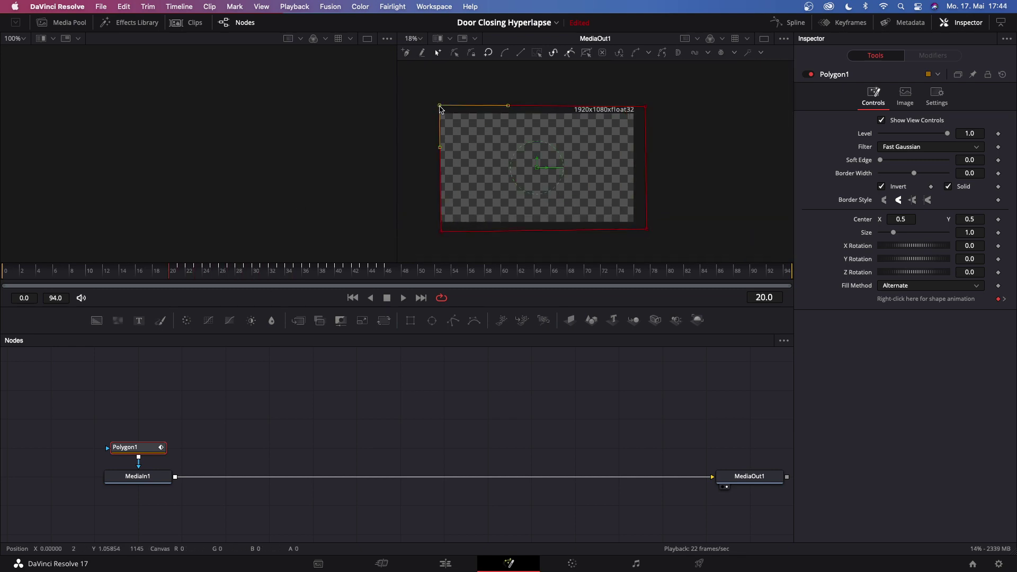
# Step: Play and scrub the clip to review the mask, ending on frame 46
pyautogui.press('Home')
pyautogui.press('space')
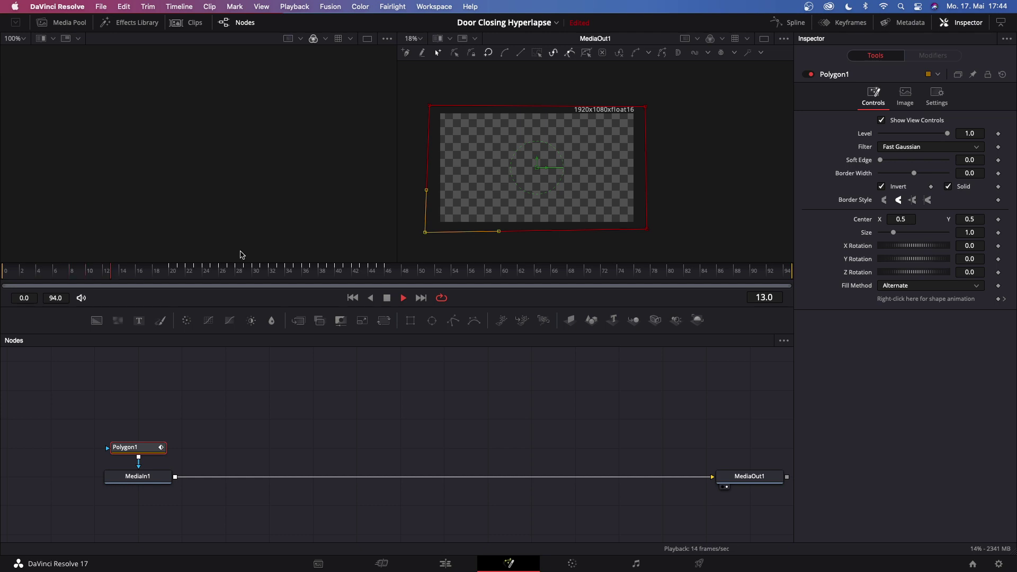
pyautogui.press('space')
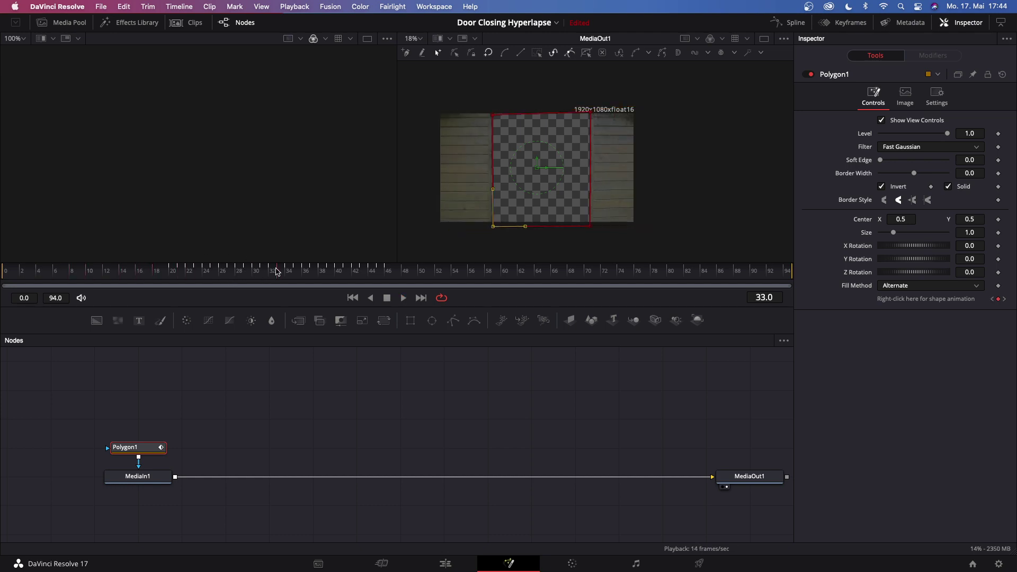
pyautogui.moveTo(276, 272); pyautogui.dragTo(337, 271)
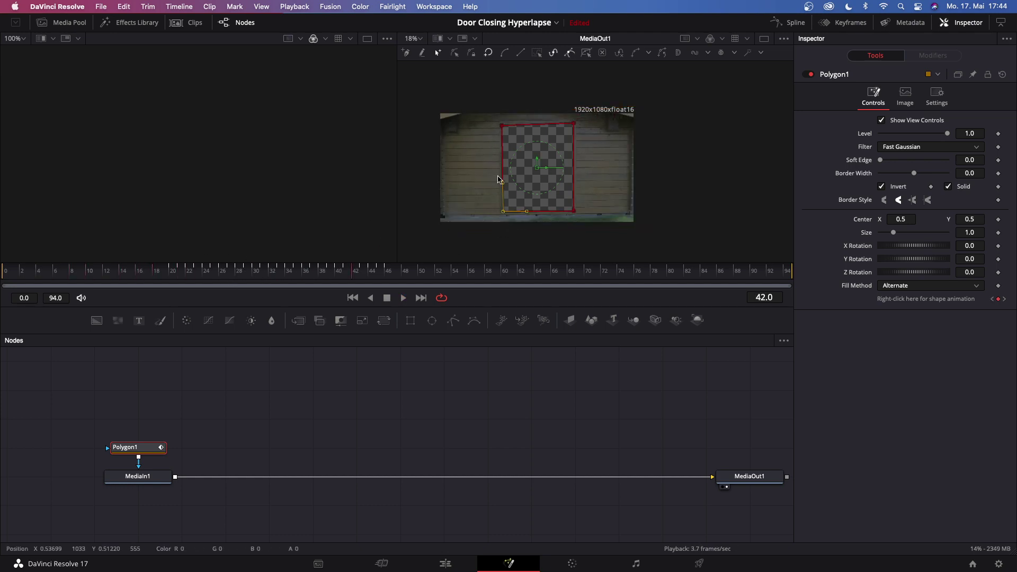
pyautogui.moveTo(416, 262); pyautogui.dragTo(390, 273)
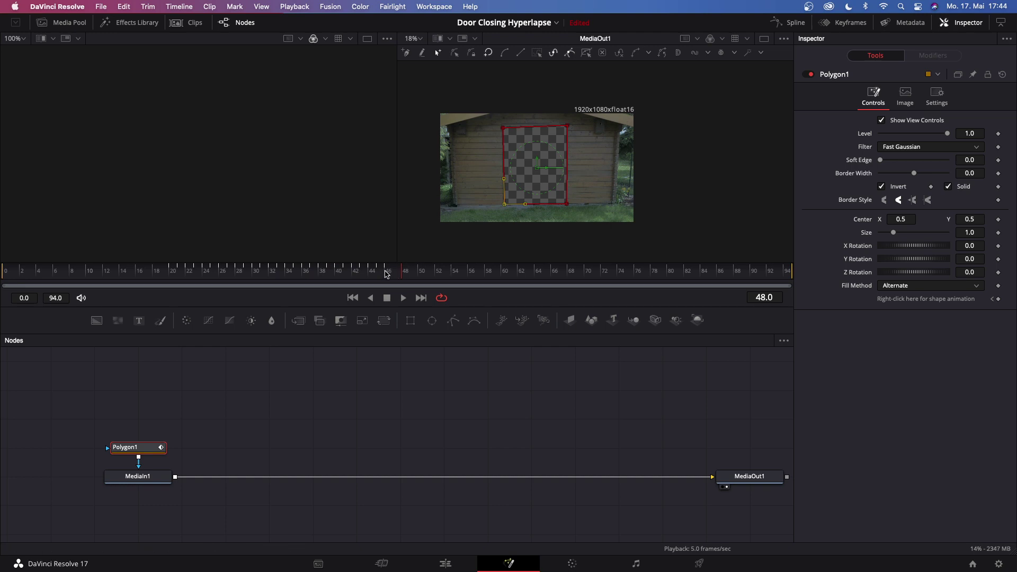
pyautogui.press('space')
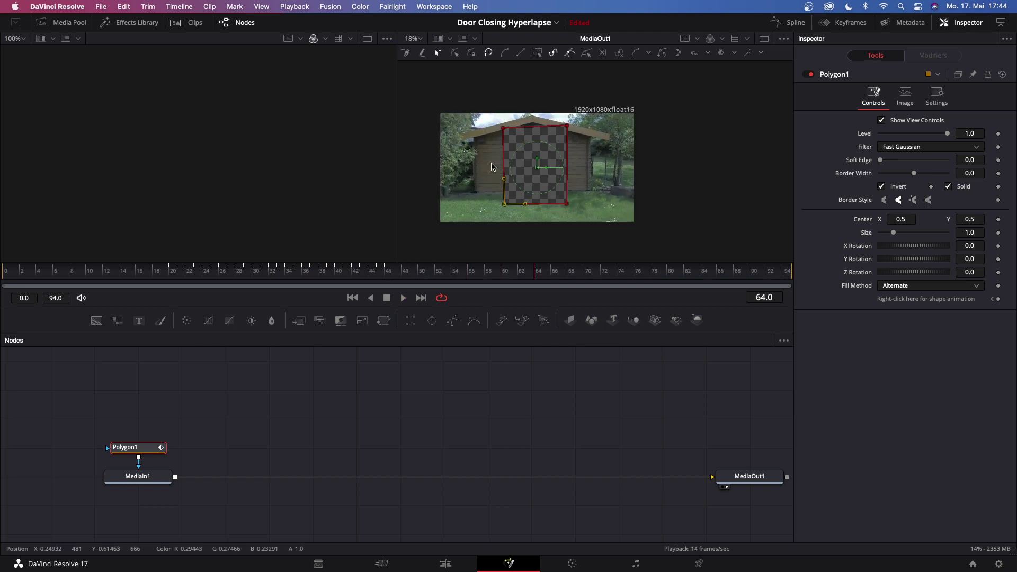
pyautogui.click(386, 274)
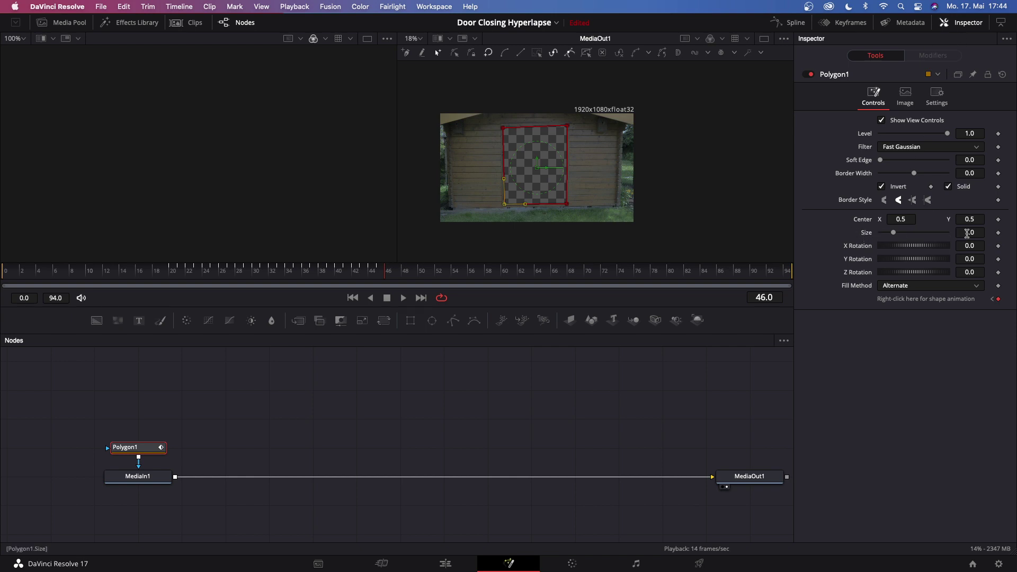
# Step: Key Polygon1 Size at 1.0 on frame 46 and 0.0 on frame 47, then replay
pyautogui.click(998, 233)
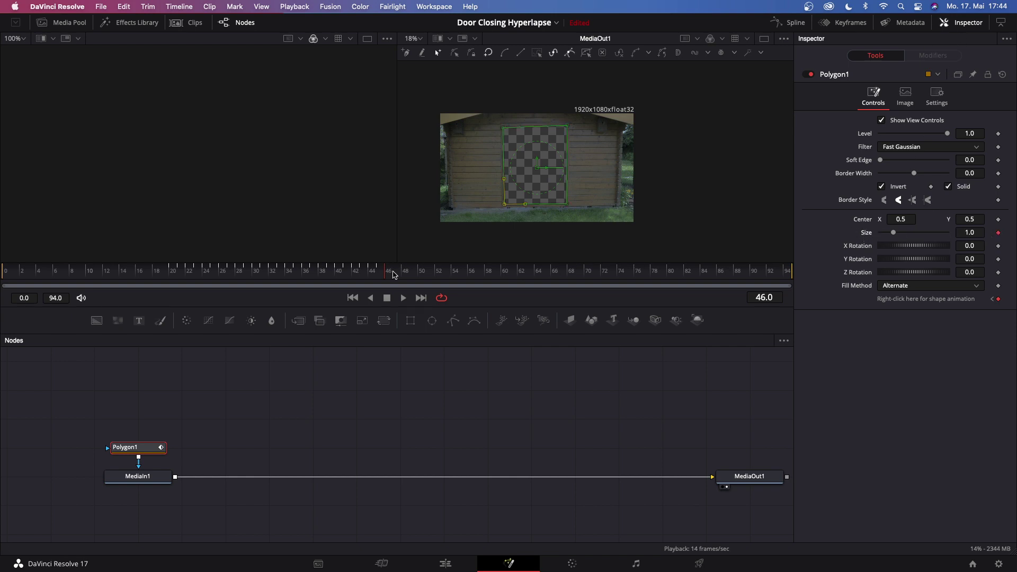
pyautogui.click(395, 275)
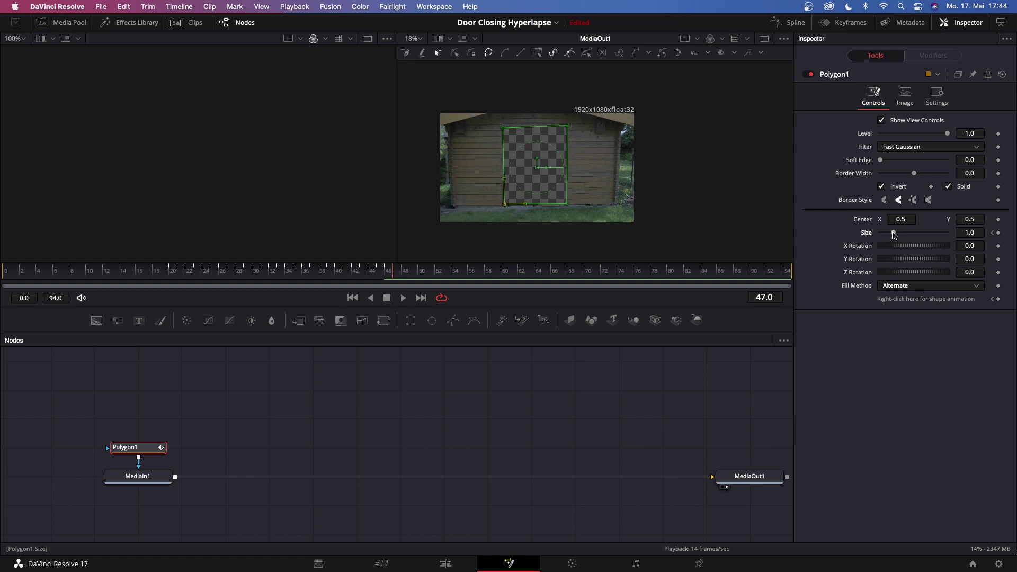
pyautogui.moveTo(893, 235); pyautogui.dragTo(861, 234)
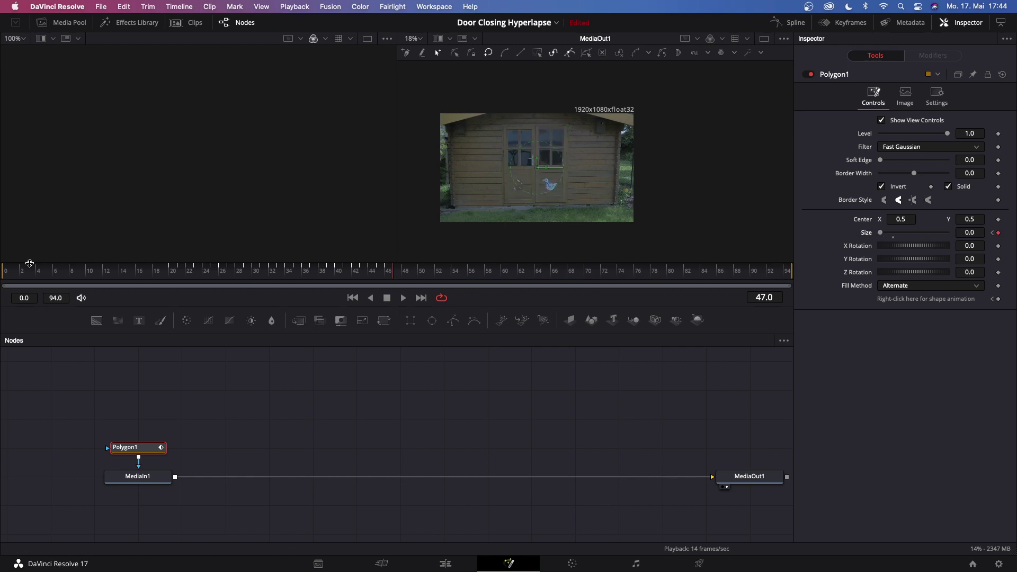
pyautogui.click(9, 274)
pyautogui.press('space')
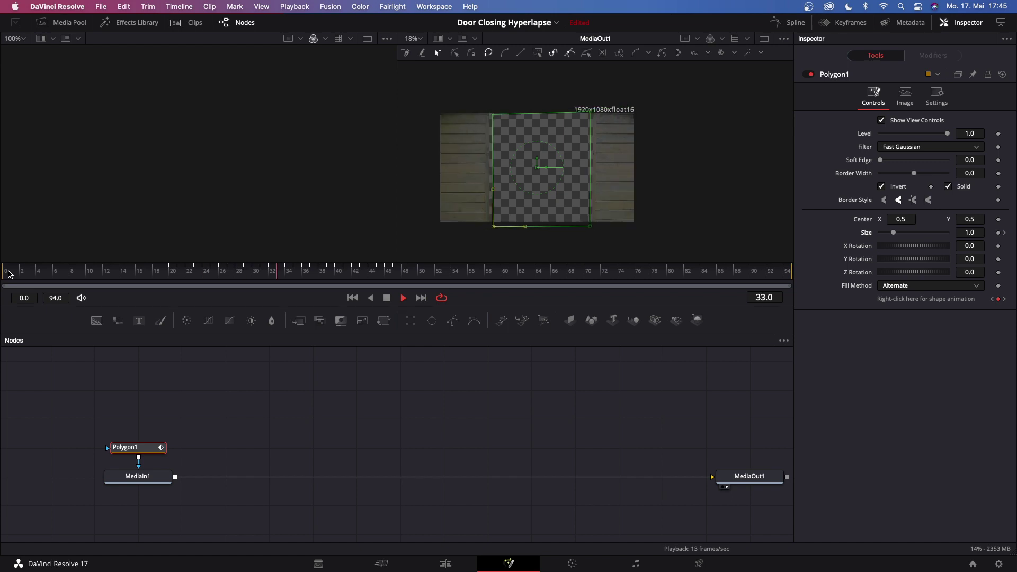
pyautogui.press('space')
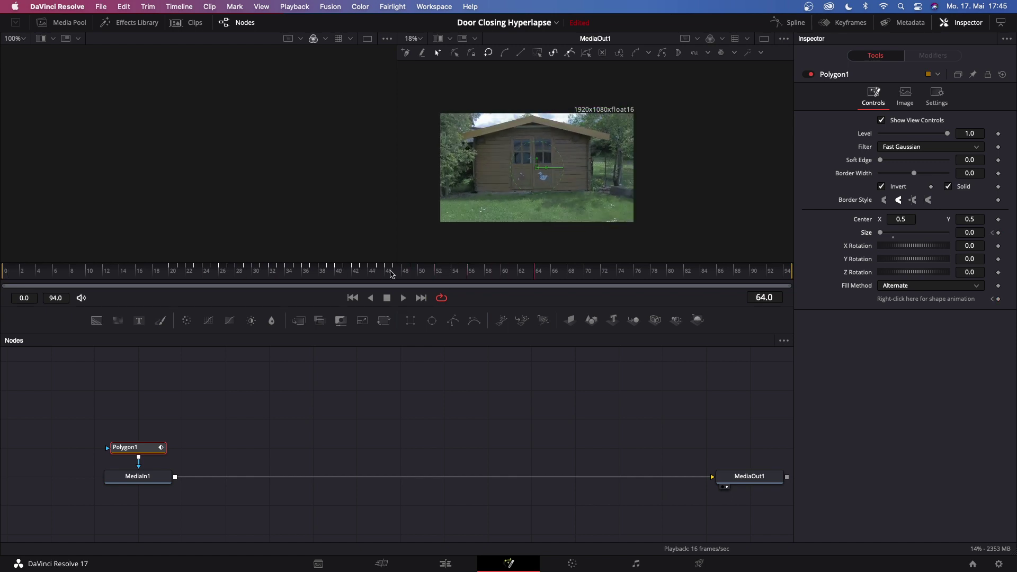
pyautogui.click(387, 271)
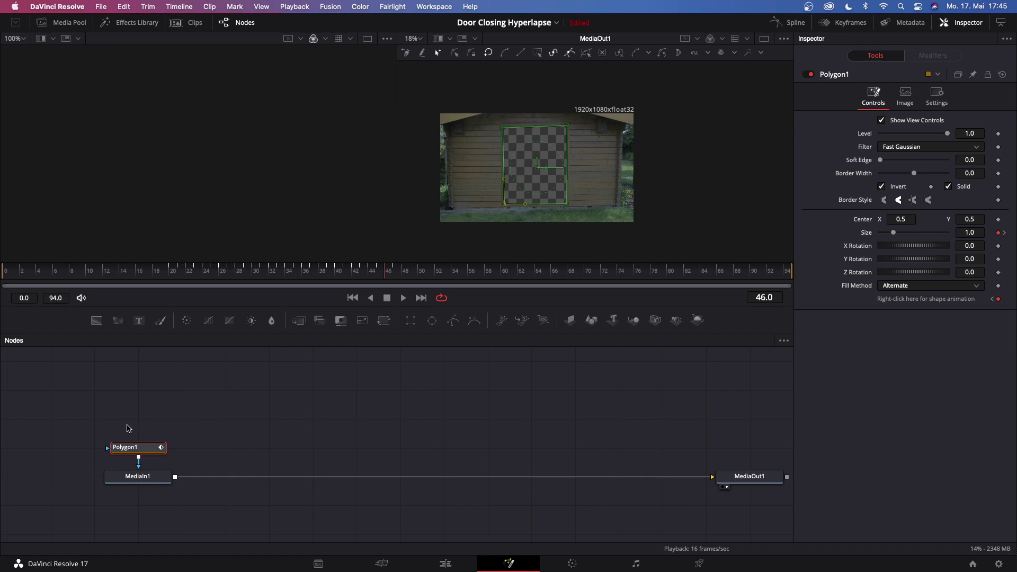
pyautogui.moveTo(126, 428); pyautogui.dragTo(158, 501)
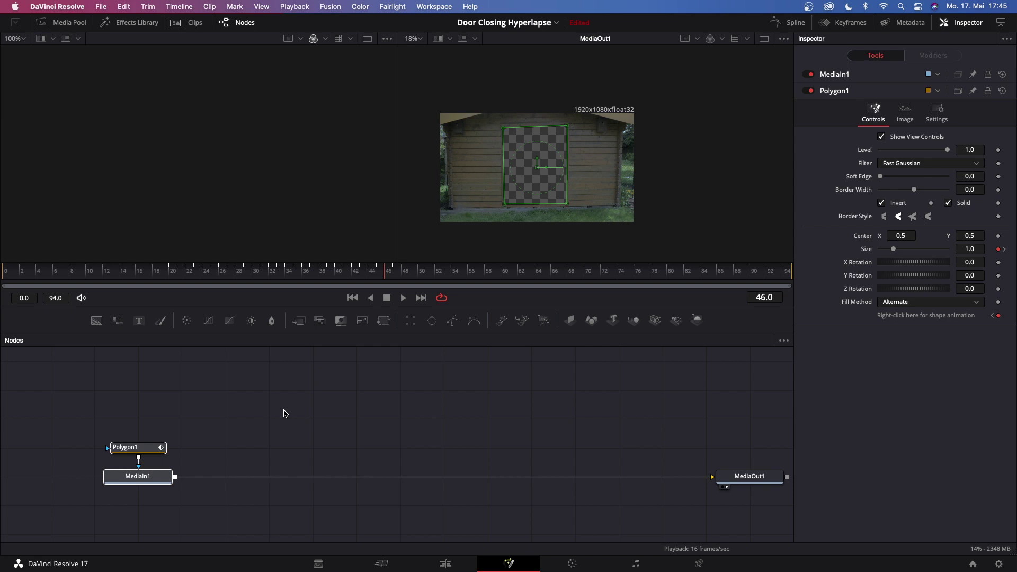
# Step: Paste the copied MediaIn1 and Polygon1 pair and add Merge1 on the main link
pyautogui.press('super+v')
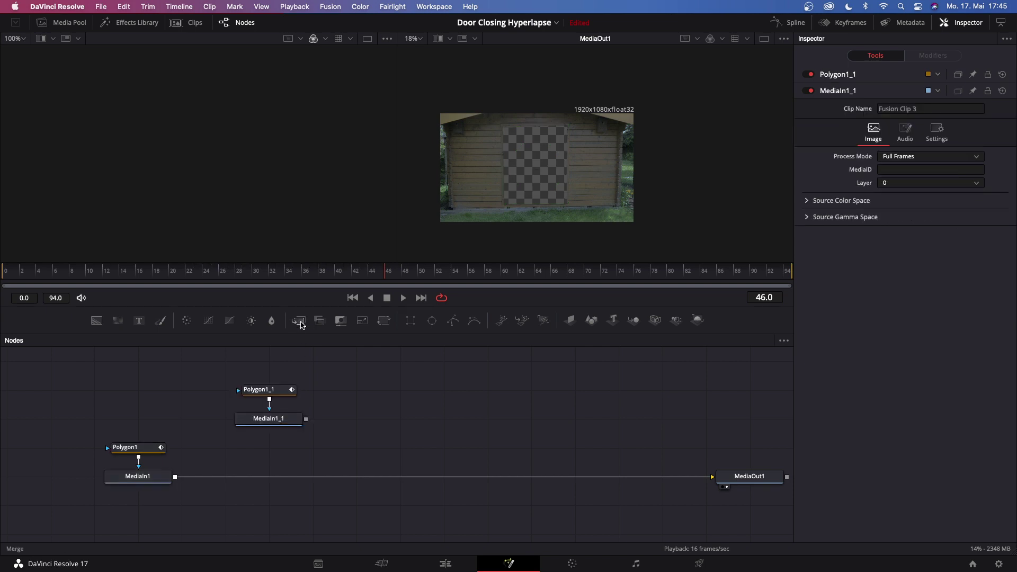
pyautogui.moveTo(298, 321); pyautogui.dragTo(268, 476)
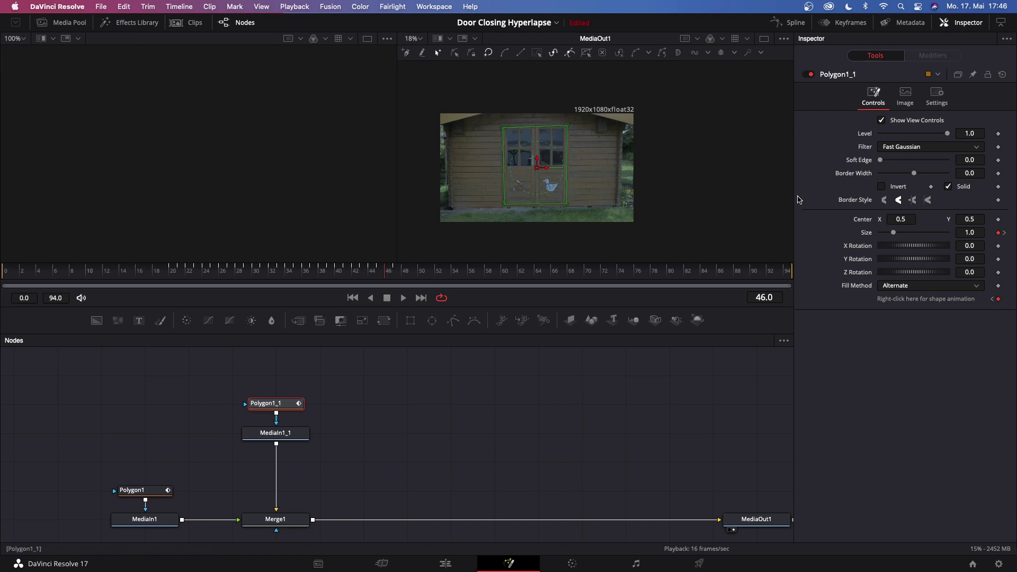
# Step: Turn off Invert, rename the copy Leftdoor, and pull its right edge to the door seam
pyautogui.click(884, 188)
pyautogui.scroll(3, 418, 41)
pyautogui.press('F2')
pyautogui.write('Left door')
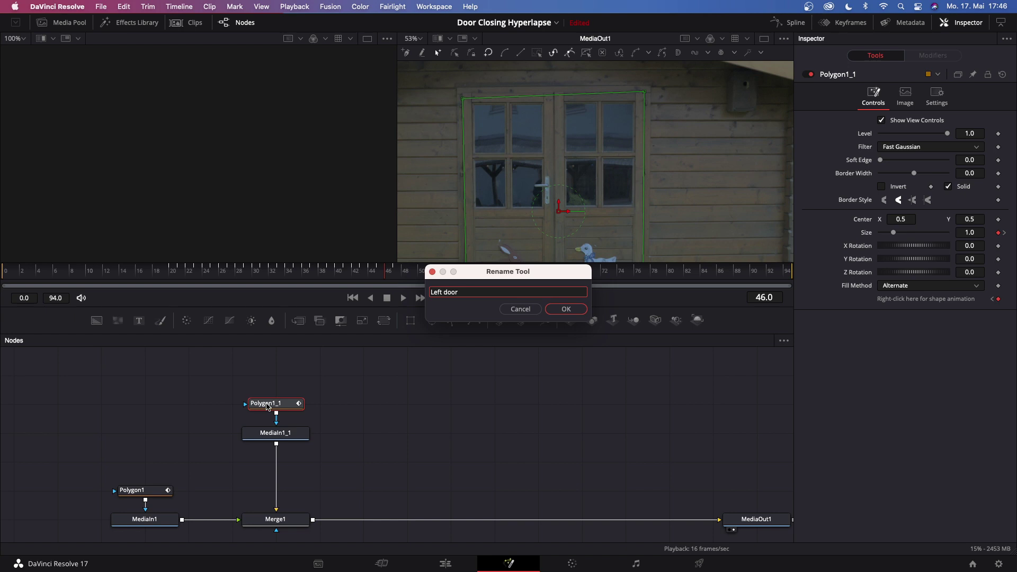
pyautogui.press('Return')
pyautogui.scroll(-1, 692, 135)
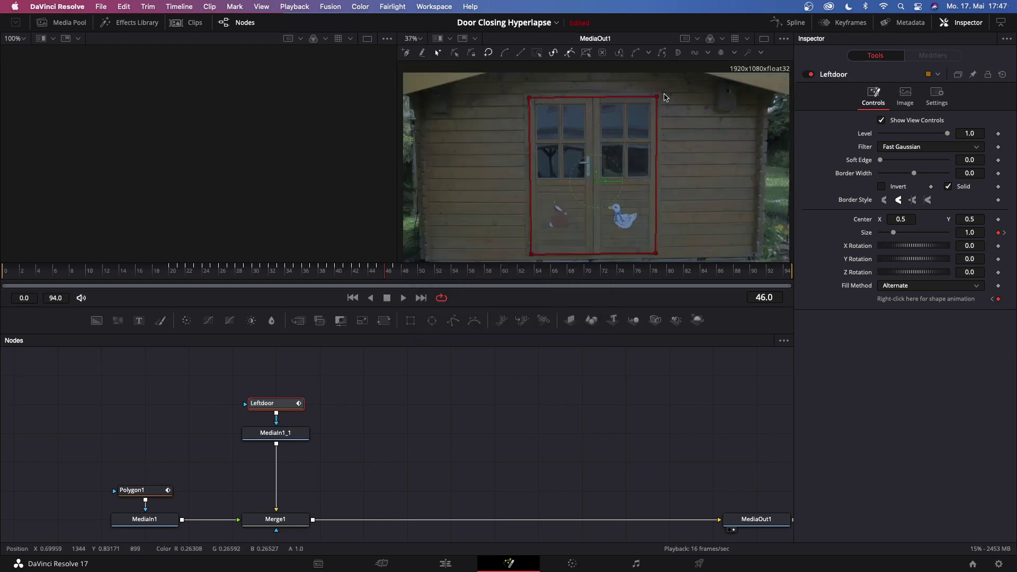
pyautogui.moveTo(640, 84); pyautogui.dragTo(668, 241)
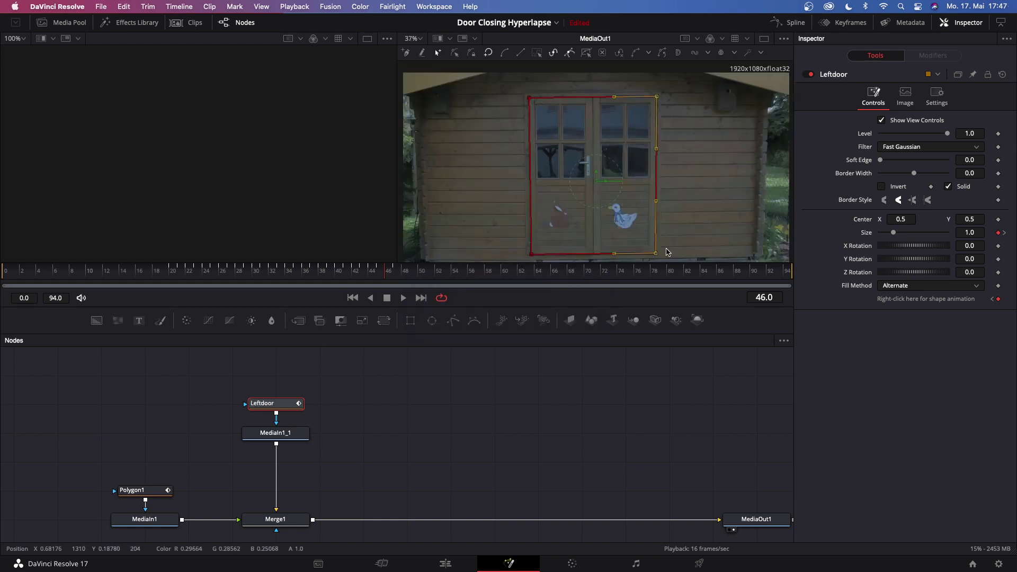
pyautogui.moveTo(657, 101); pyautogui.dragTo(593, 101)
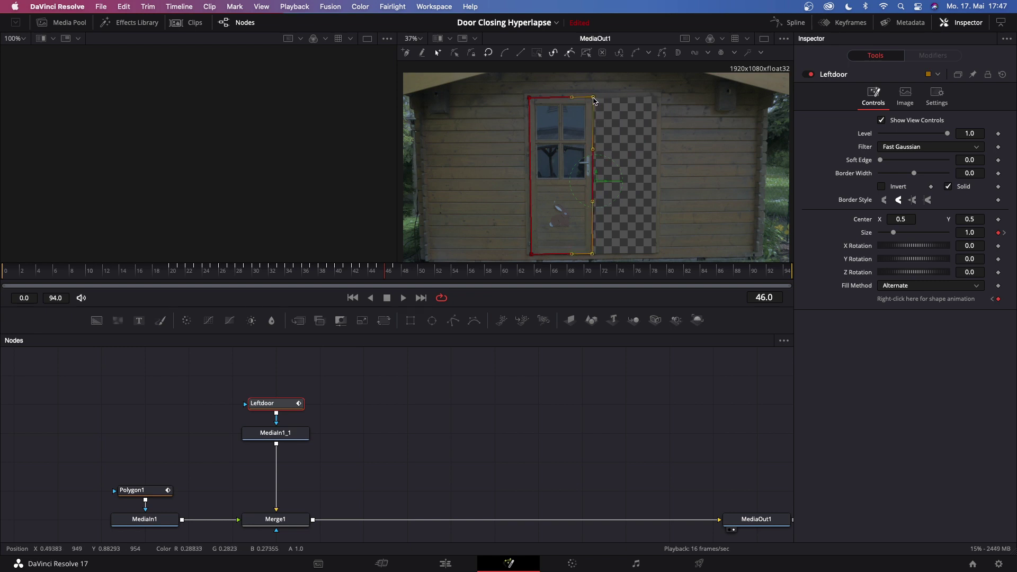
pyautogui.scroll(3, 604, 143)
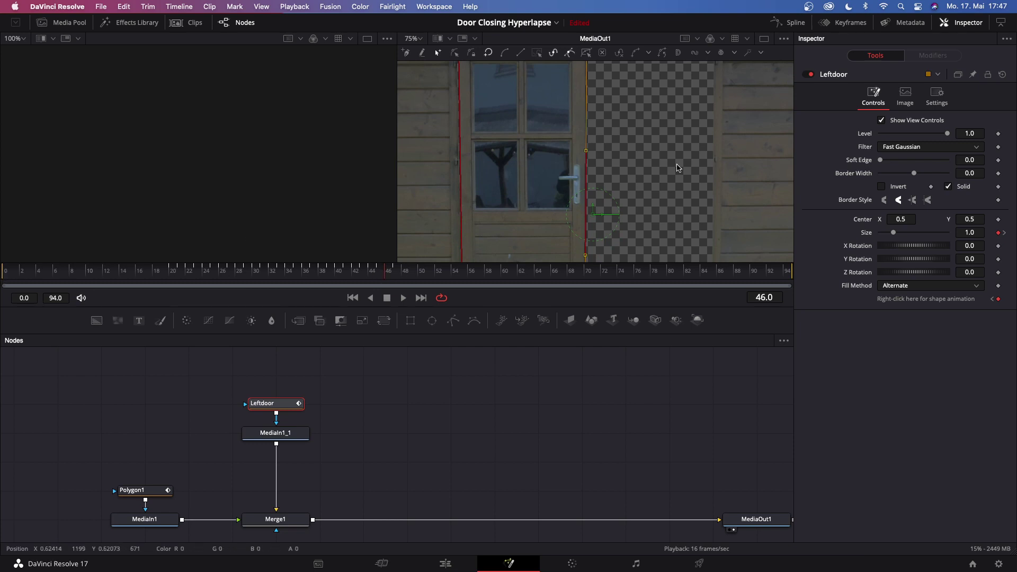
pyautogui.scroll(-2, 661, 165)
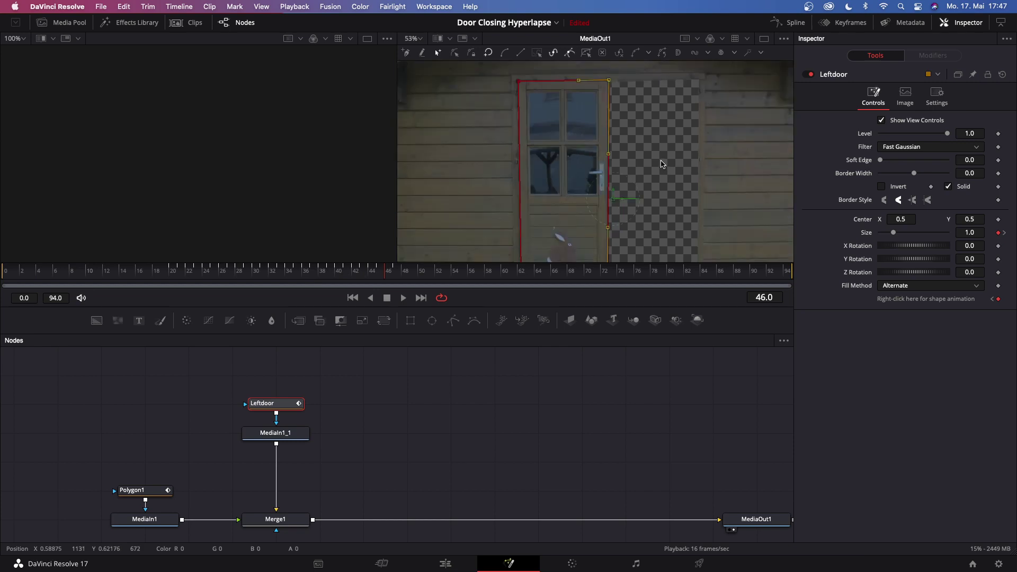
pyautogui.scroll(-2, 649, 133)
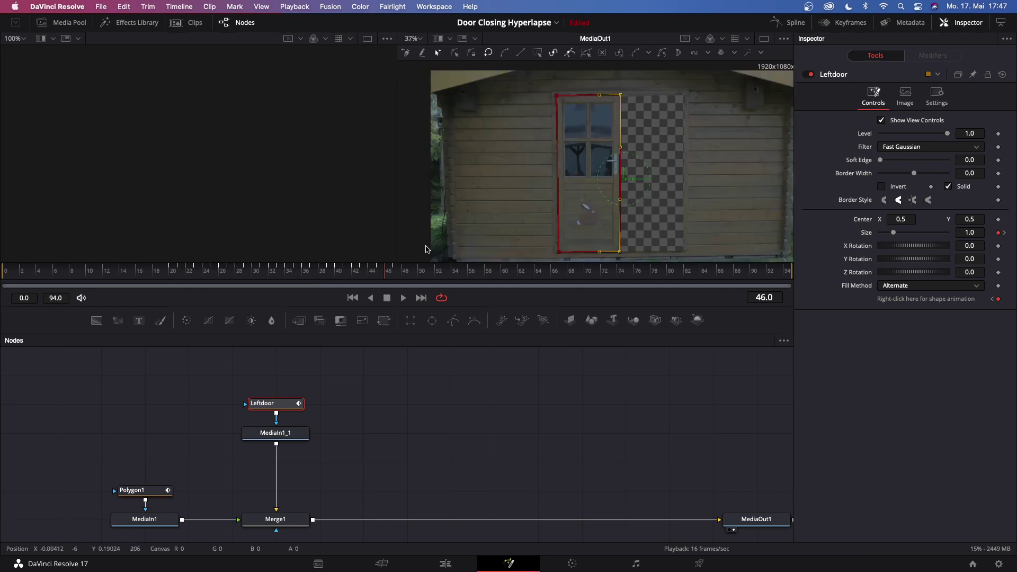
pyautogui.press('Left')
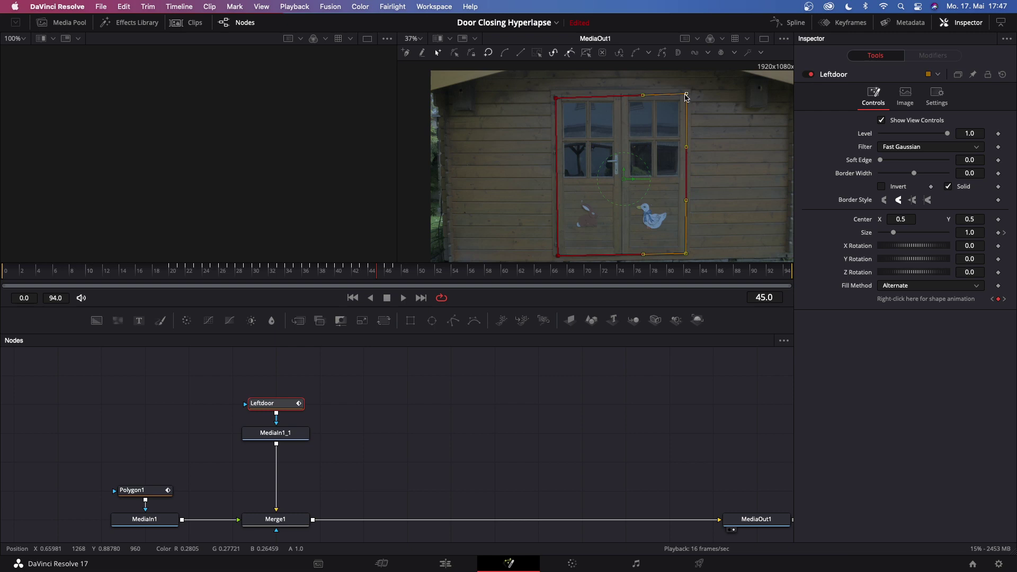
# Step: Reshape the Leftdoor mask's right edge while stepping back through earlier frames to frame 0
pyautogui.moveTo(683, 100); pyautogui.dragTo(618, 100)
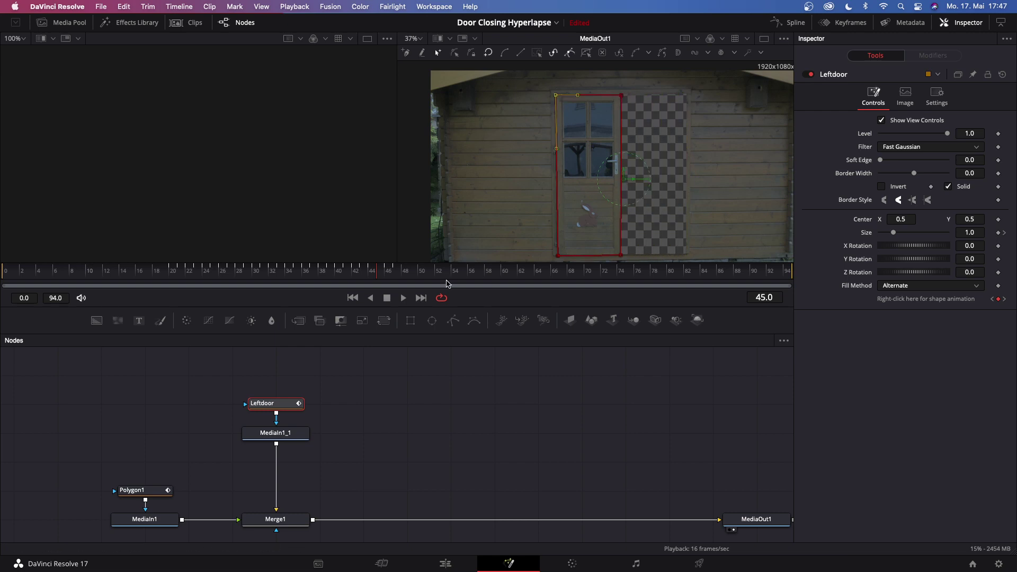
pyautogui.click(368, 271)
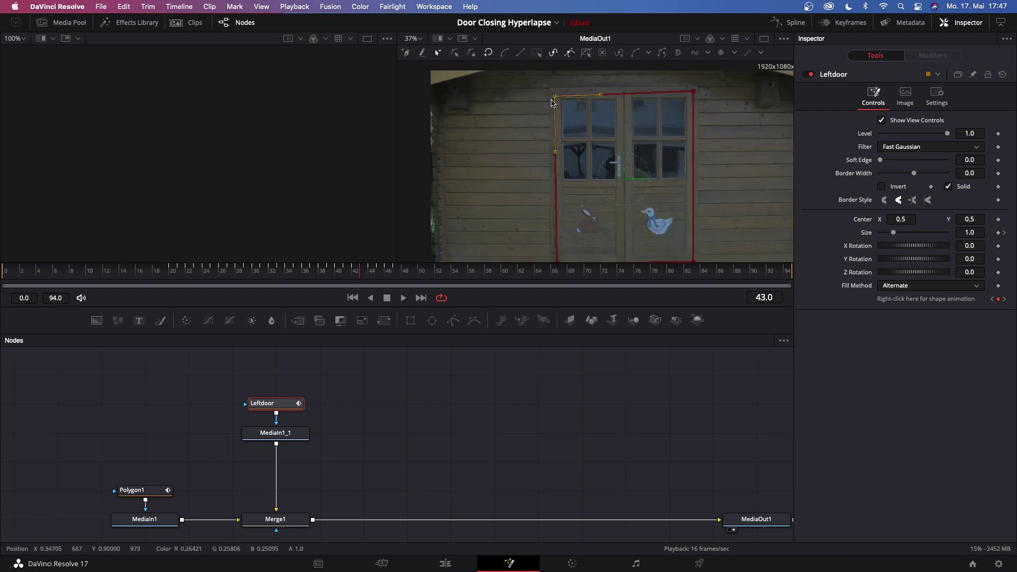
pyautogui.press('Left')
pyautogui.press('Left')
pyautogui.press('Left')
pyautogui.press('Left')
pyautogui.press('Left')
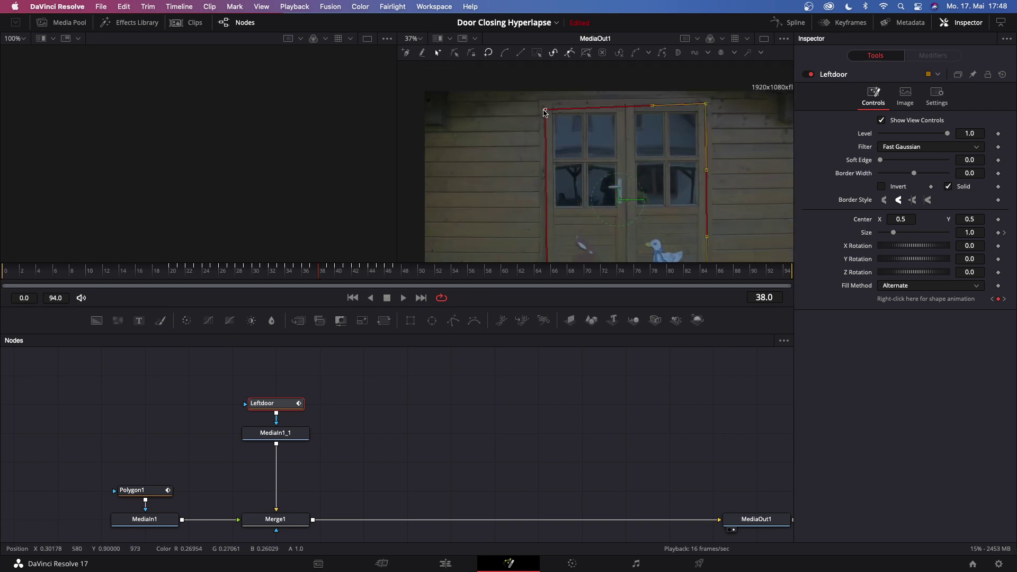
pyautogui.press('Left')
pyautogui.moveTo(305, 271); pyautogui.dragTo(4, 272)
pyautogui.scroll(-2, 459, 390)
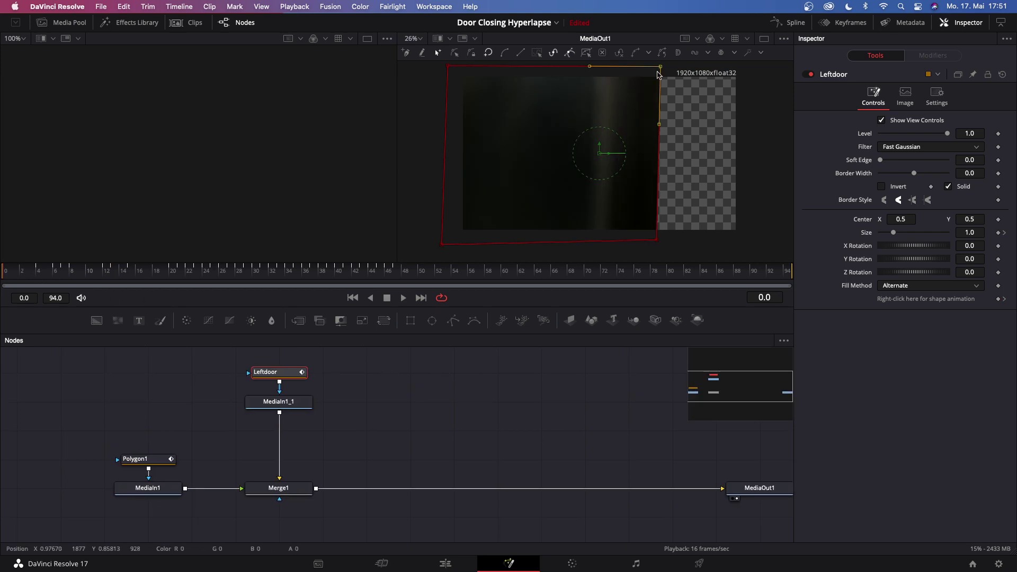
pyautogui.click(326, 354)
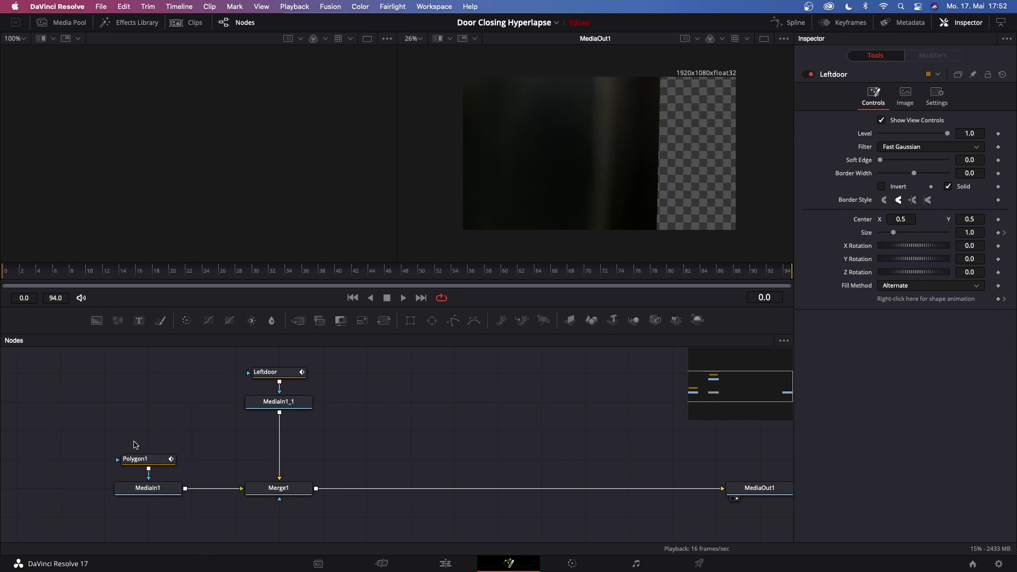
# Step: Paste a Polygon1 and MediaIn1 copy and wire MediaIn1_2 into a new Merge2's foreground
pyautogui.moveTo(133, 446); pyautogui.dragTo(164, 504)
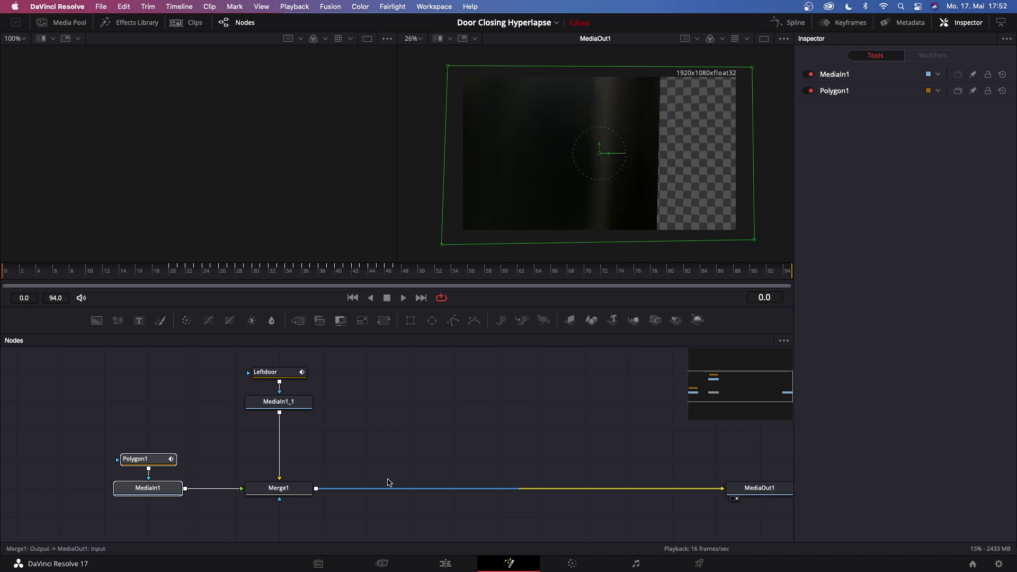
pyautogui.click(437, 426)
pyautogui.press('super+v')
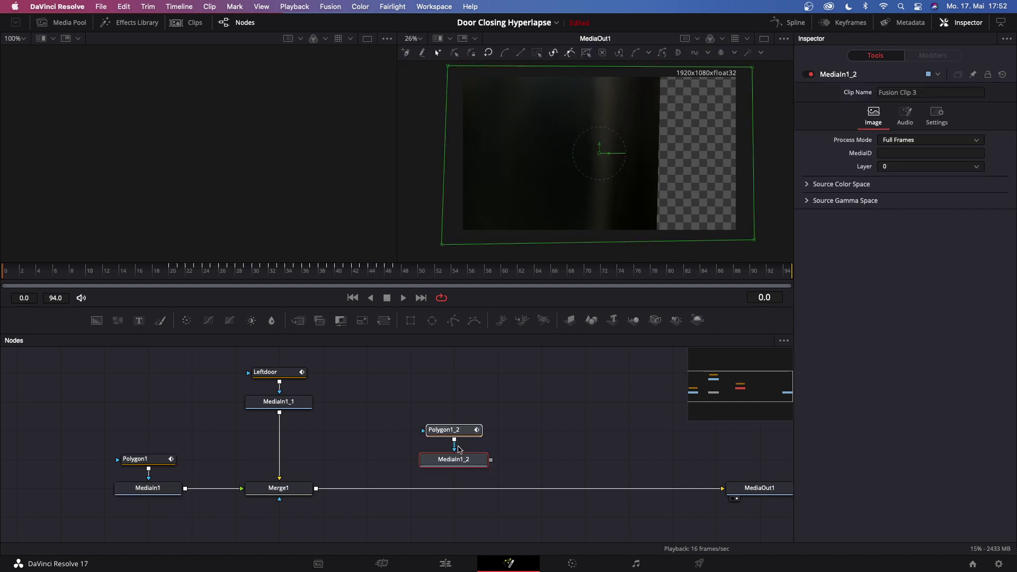
pyautogui.moveTo(458, 449); pyautogui.dragTo(414, 422)
pyautogui.moveTo(300, 321)
pyautogui.mouseDown()
pyautogui.moveTo(422, 472)
pyautogui.moveTo(412, 479)
pyautogui.mouseUp()
pyautogui.moveTo(443, 434); pyautogui.dragTo(442, 405)
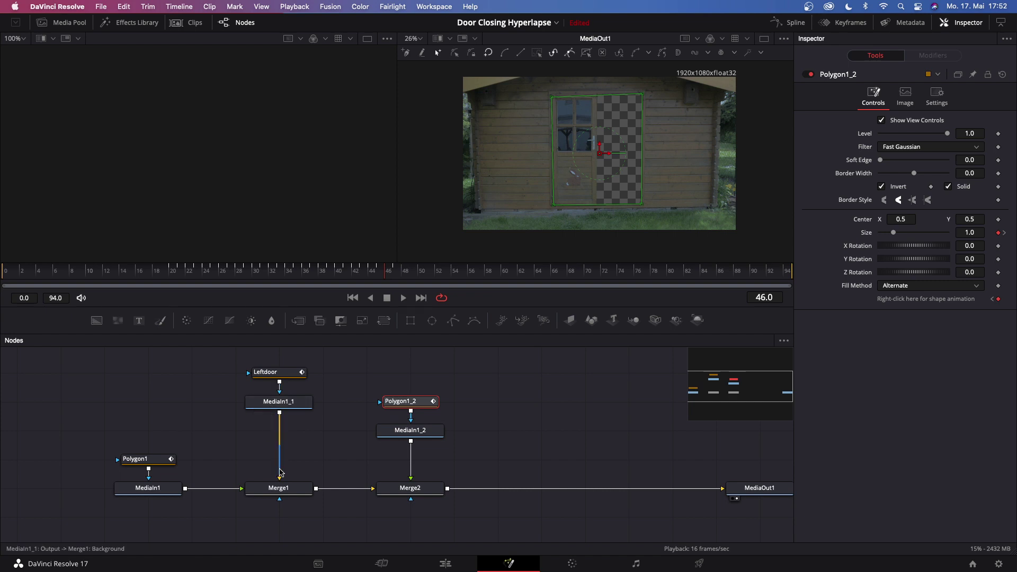
# Step: Paste copies of Leftdoor, MediaIn1_1 and Merge1, wire Merge1_1 after Merge2, and delete Leftdoor_1
pyautogui.moveTo(246, 363); pyautogui.dragTo(350, 507)
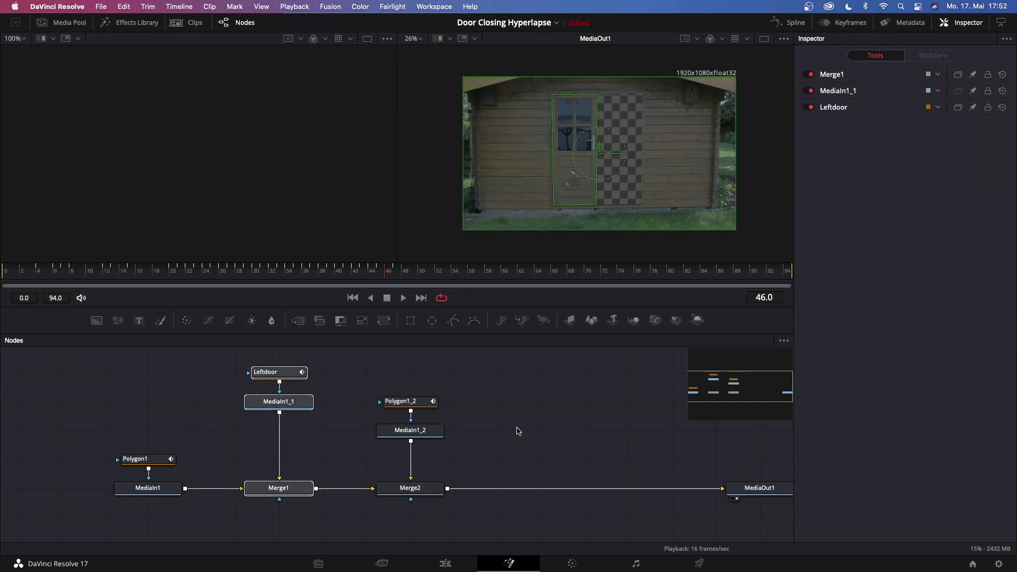
pyautogui.hscroll(2, 517, 431)
pyautogui.press('super+v')
pyautogui.moveTo(509, 429); pyautogui.dragTo(508, 370)
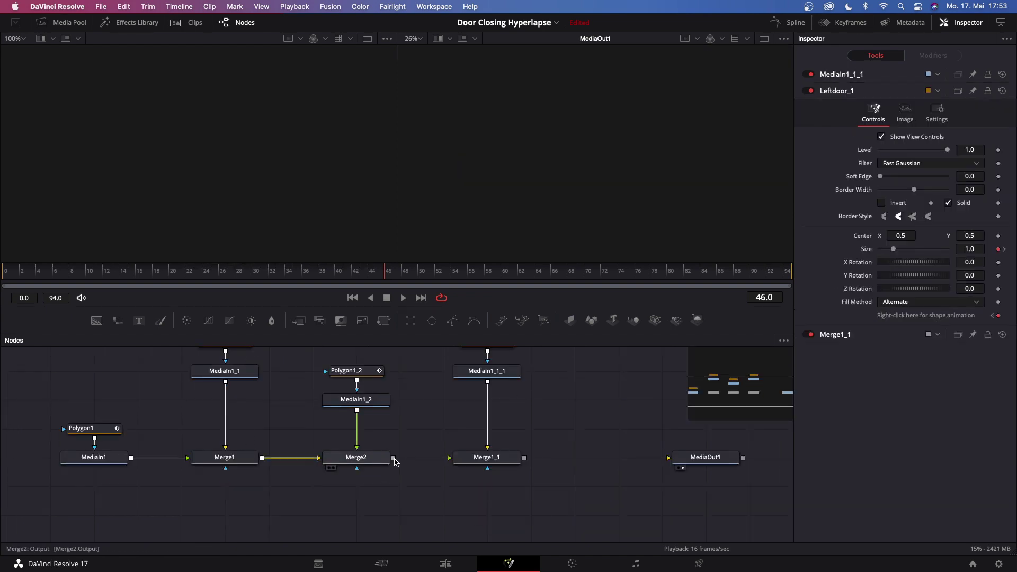
pyautogui.moveTo(394, 462); pyautogui.dragTo(488, 450)
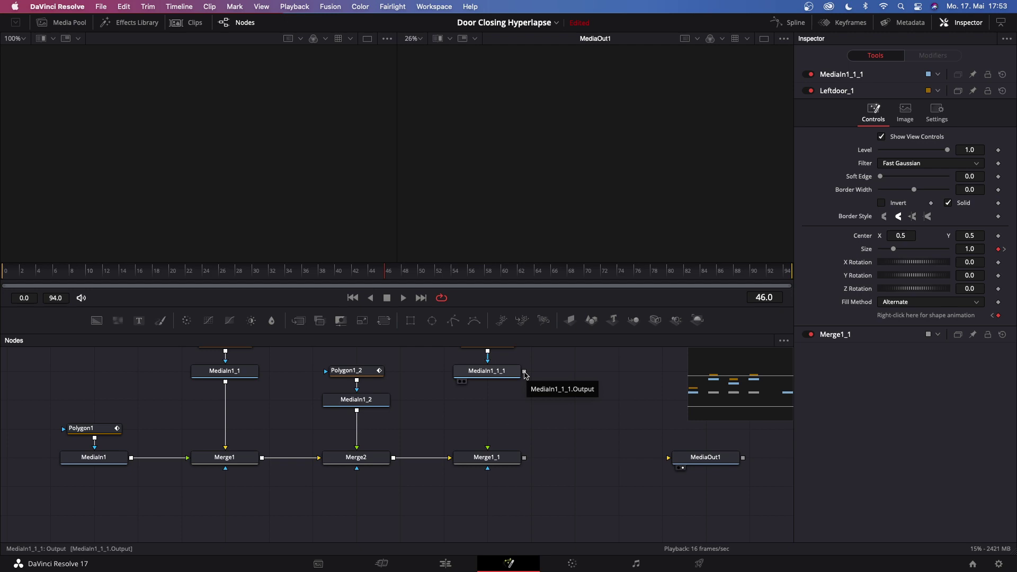
pyautogui.moveTo(525, 375)
pyautogui.mouseDown()
pyautogui.moveTo(489, 451)
pyautogui.moveTo(579, 464)
pyautogui.moveTo(668, 458)
pyautogui.mouseUp()
pyautogui.scroll(2, 609, 461)
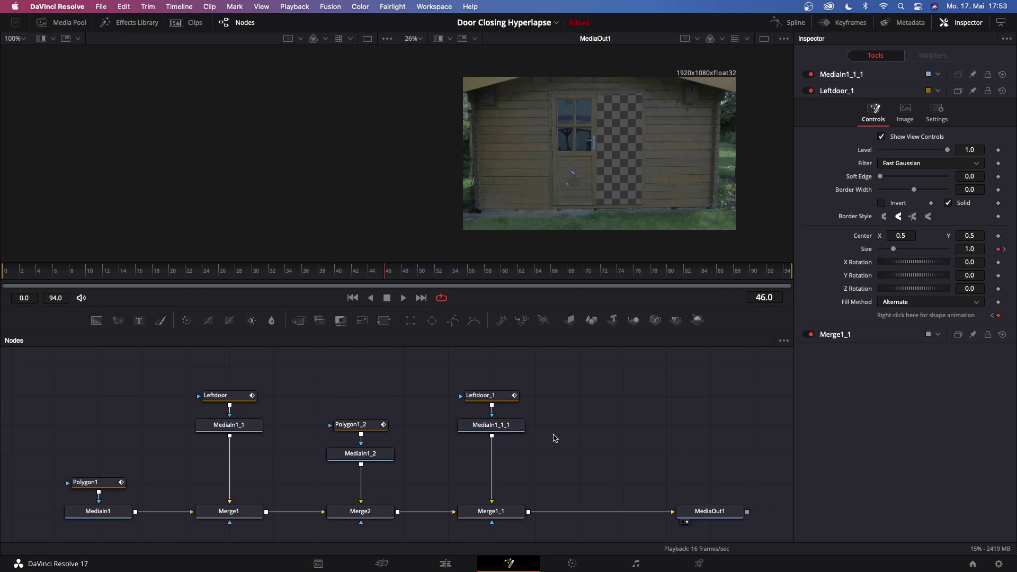
pyautogui.click(498, 399)
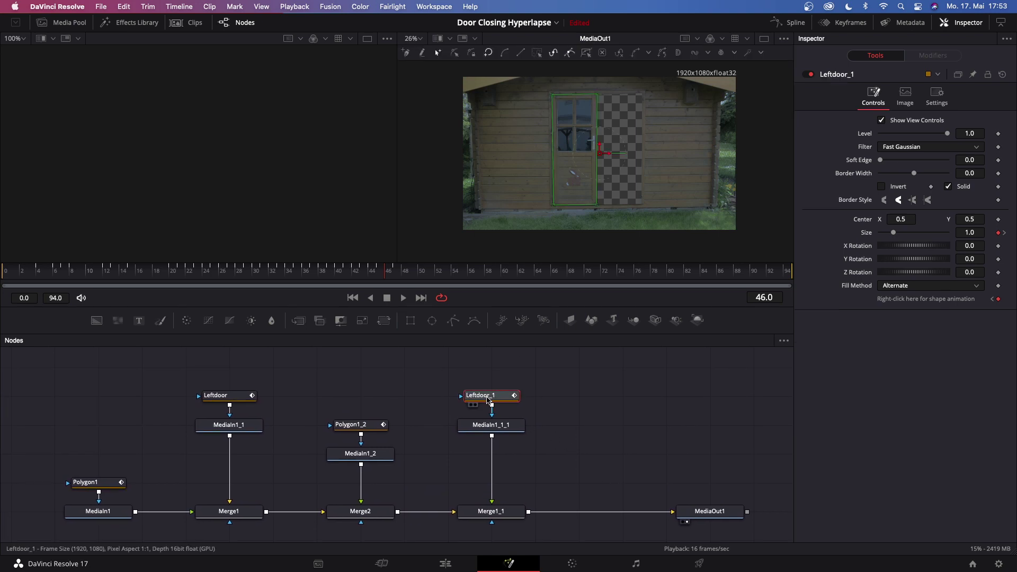
pyautogui.press('Delete')
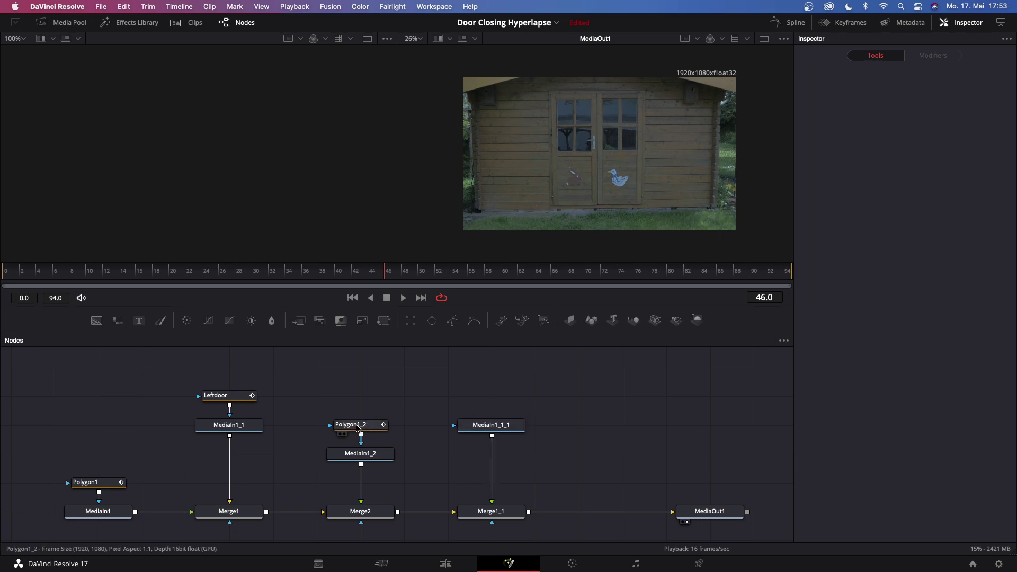
# Step: Paste a copy of Polygon1_2 onto MediaIn1_1_1, turn Invert off, and start renaming it
pyautogui.click(361, 426)
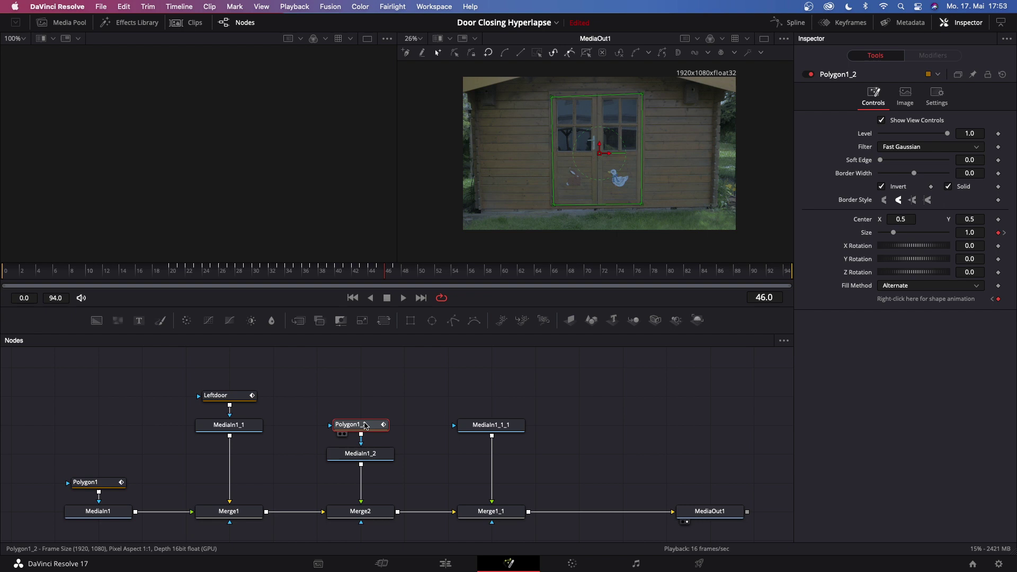
pyautogui.click(490, 425)
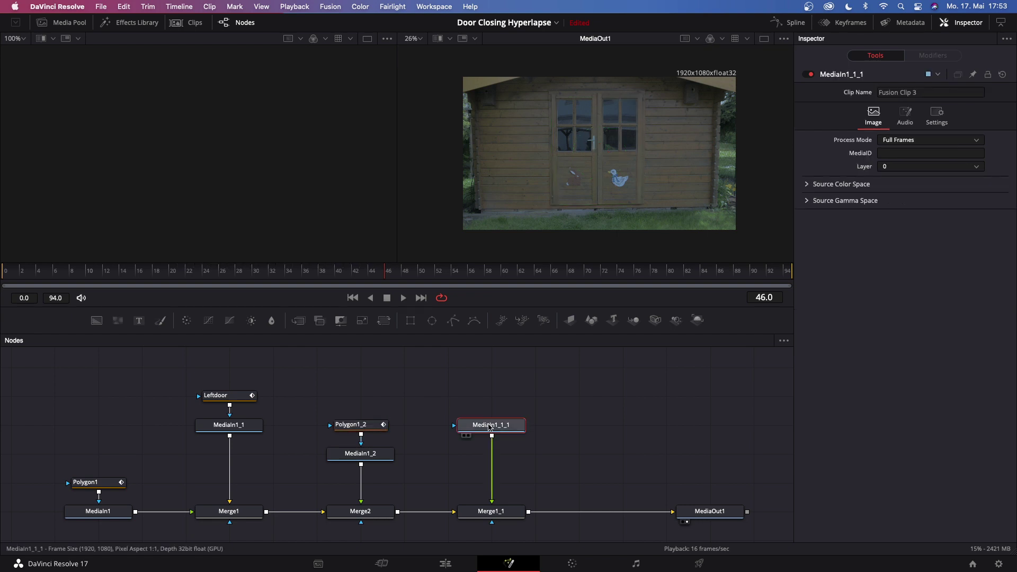
pyautogui.click(507, 377)
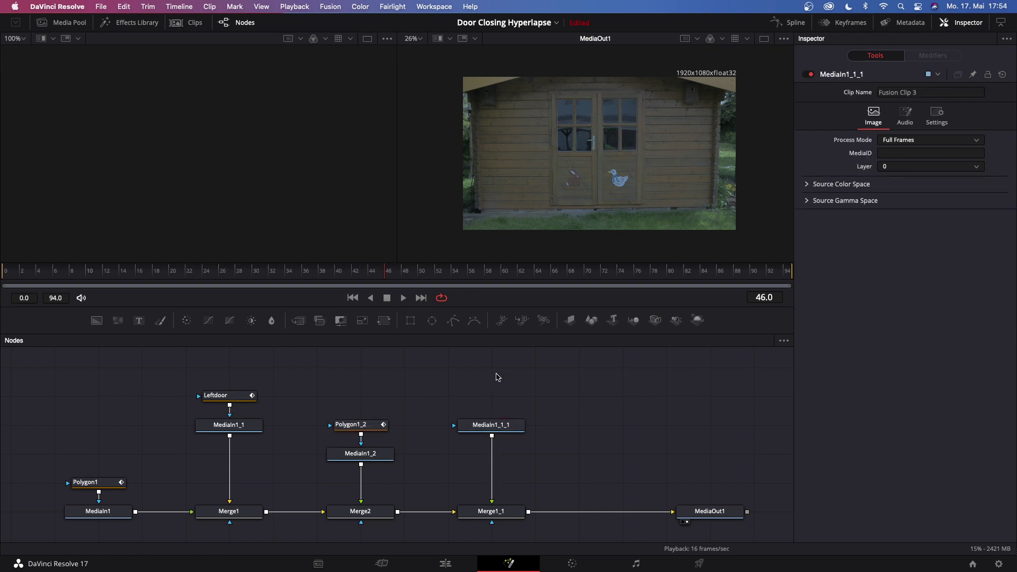
pyautogui.hotkey('ctrl', 'v')
pyautogui.moveTo(517, 373)
pyautogui.mouseDown()
pyautogui.moveTo(517, 401)
pyautogui.moveTo(494, 420)
pyautogui.mouseUp()
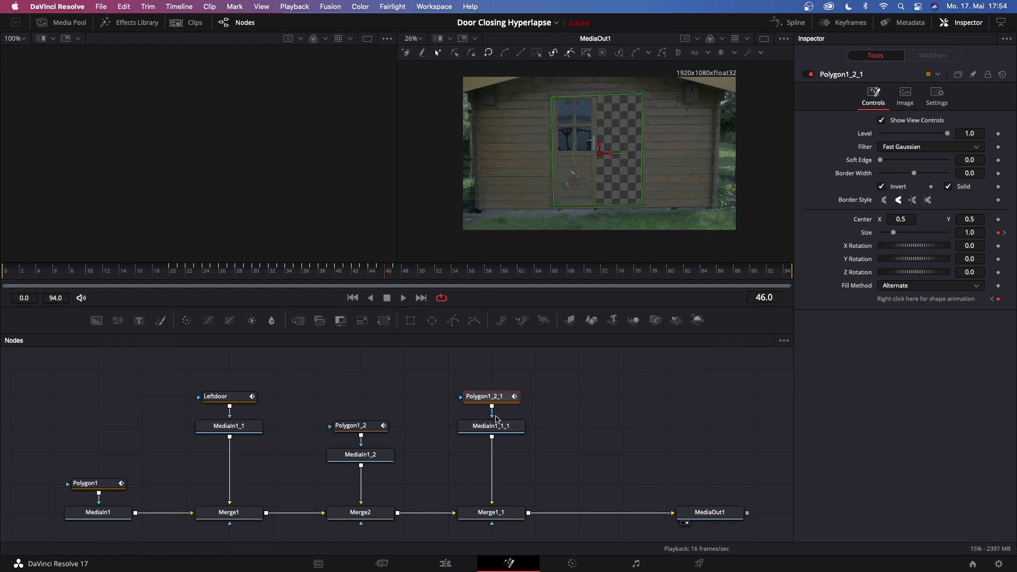
pyautogui.click(882, 186)
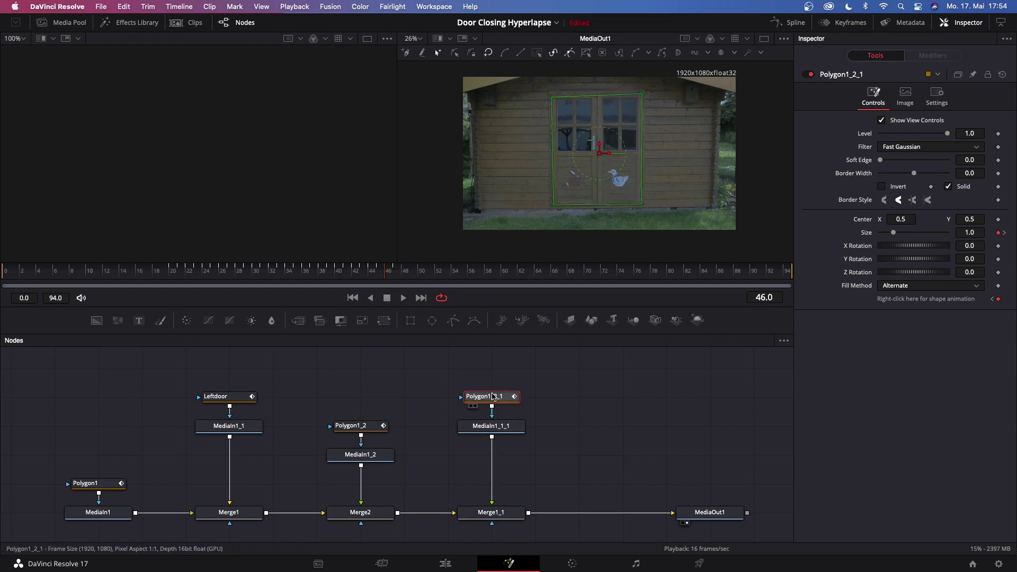
pyautogui.press('F2')
pyautogui.write('rightdoor')
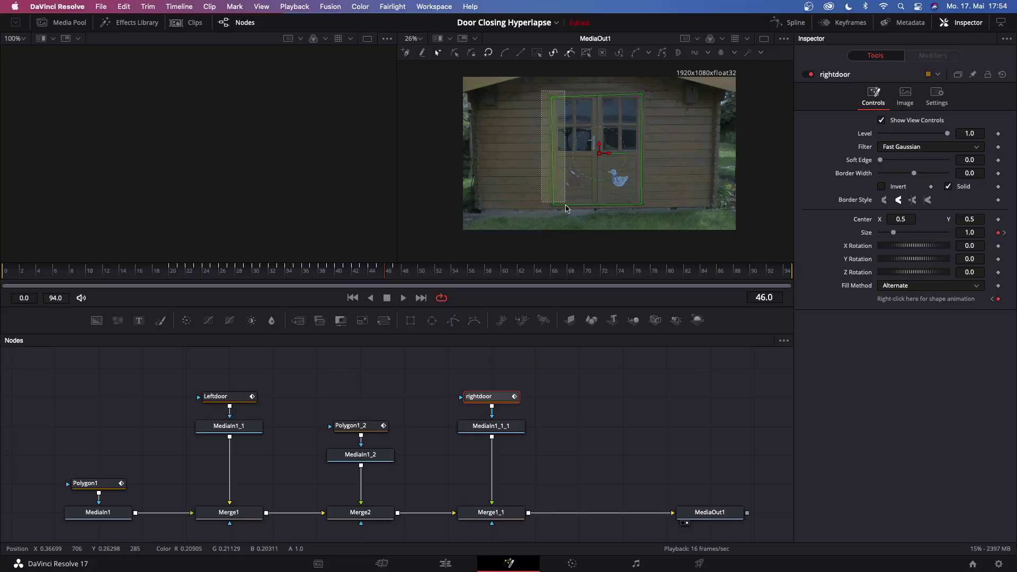
# Step: Shift the rightdoor mask's left edge onto the right door, then refit its corners on earlier frames
pyautogui.moveTo(541, 91); pyautogui.dragTo(572, 216)
pyautogui.moveTo(553, 97); pyautogui.dragTo(598, 93)
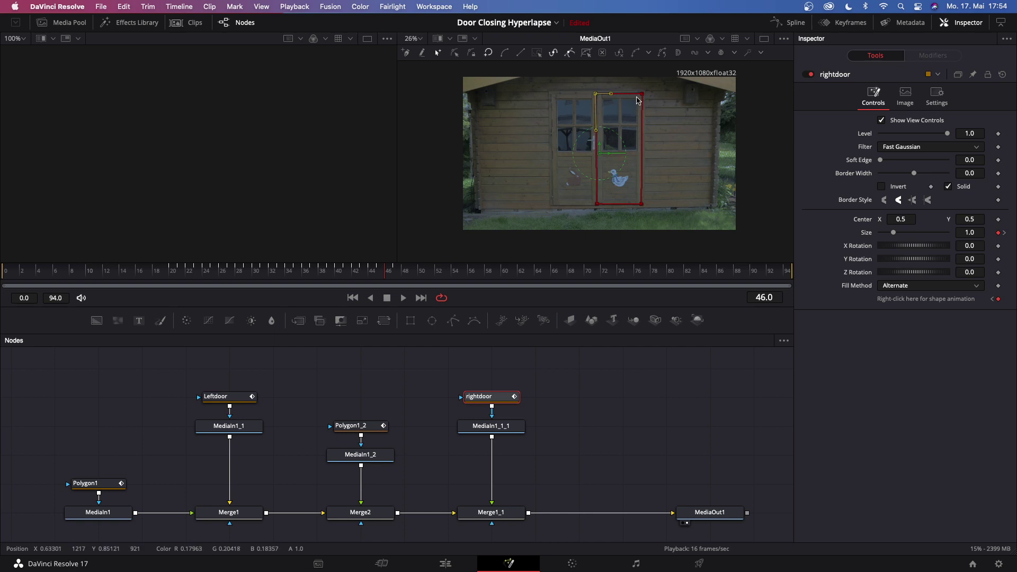
pyautogui.scroll(2, 637, 121)
pyautogui.press('Left')
pyautogui.press('Left')
pyautogui.click(606, 238)
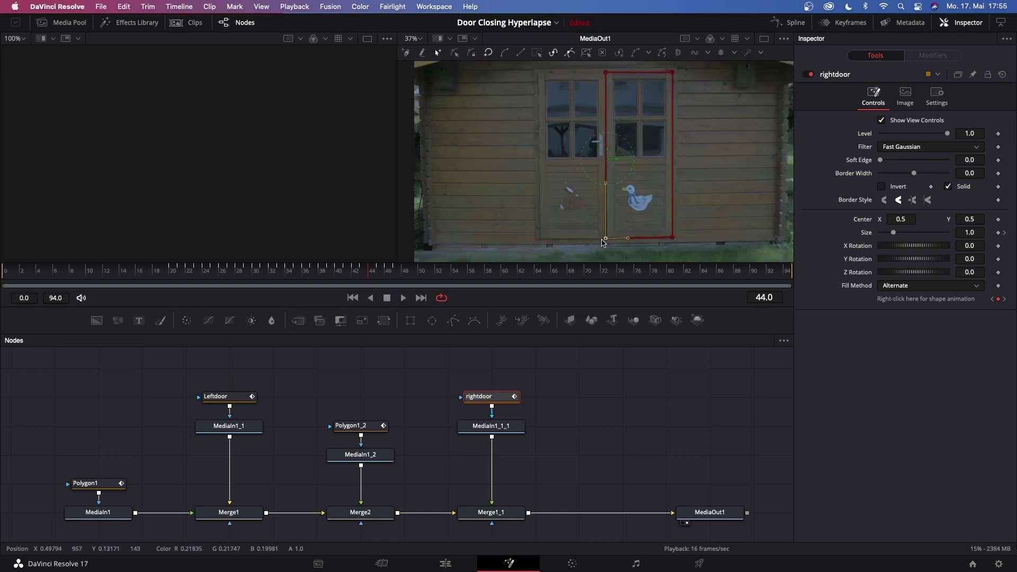
pyautogui.press('Left')
pyautogui.press('Left')
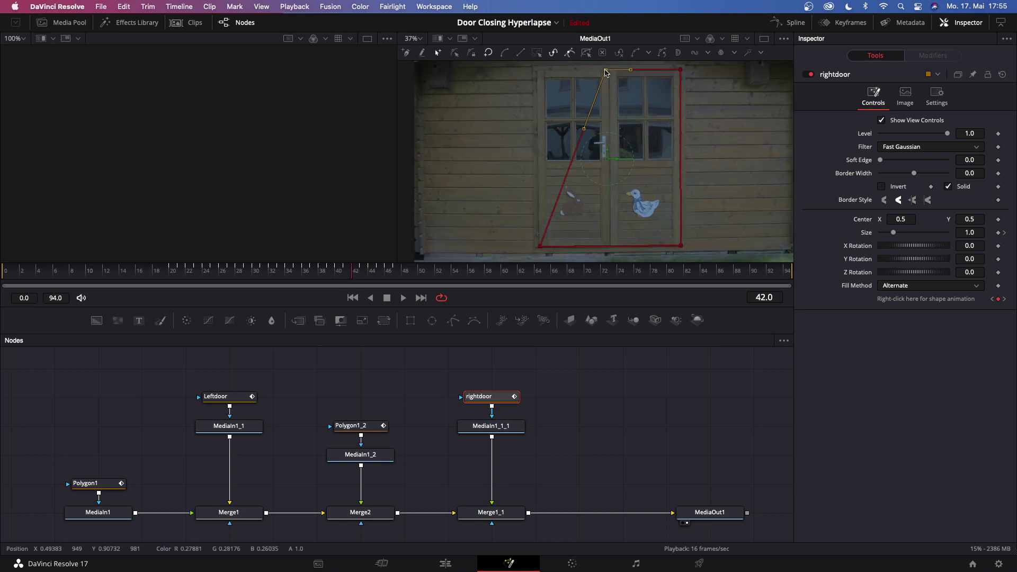
pyautogui.press('Left')
pyautogui.press('Left')
pyautogui.click(582, 70)
pyautogui.press('Left')
pyautogui.scroll(-2, 595, 213)
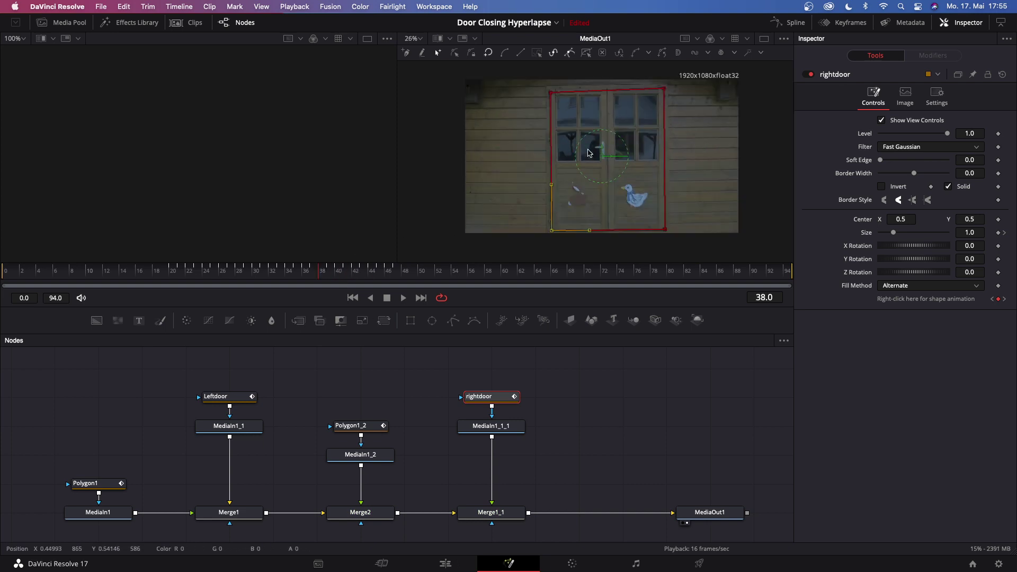
pyautogui.press('Left')
# Step: Keep stepping back, moving the mask's bottom-left and top-left corners onto the right door's edge
pyautogui.press('Left')
pyautogui.press('Left')
pyautogui.press('Left')
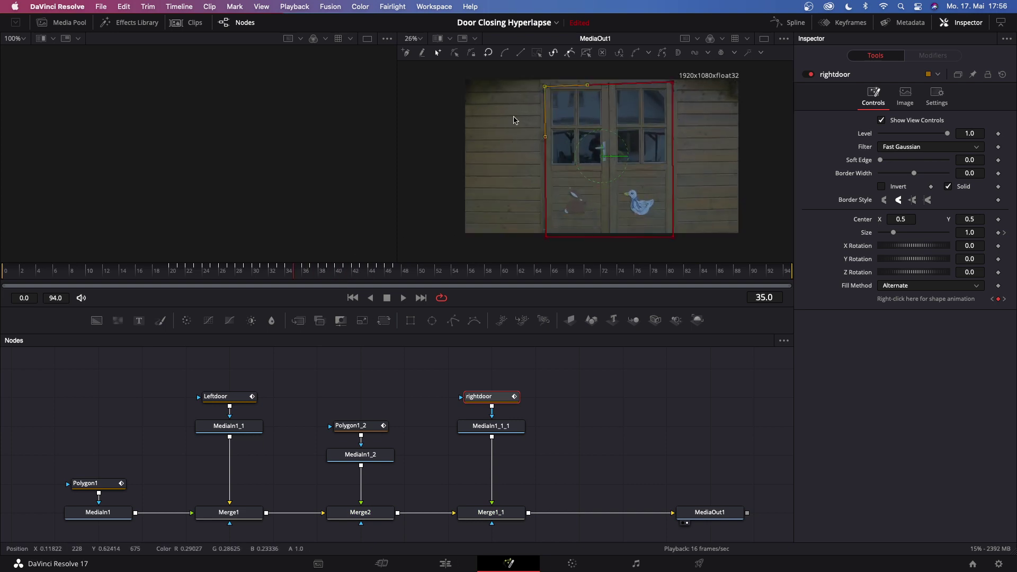
pyautogui.press('Left')
pyautogui.press('Left')
pyautogui.press('Left')
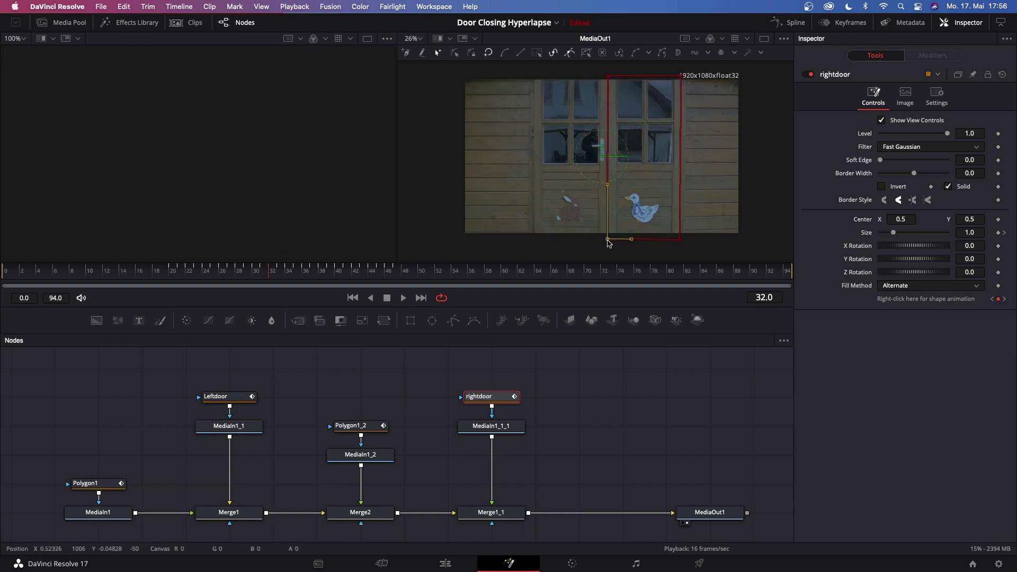
pyautogui.press('Left')
pyautogui.press('Left')
pyautogui.press('Left')
pyautogui.press('Left')
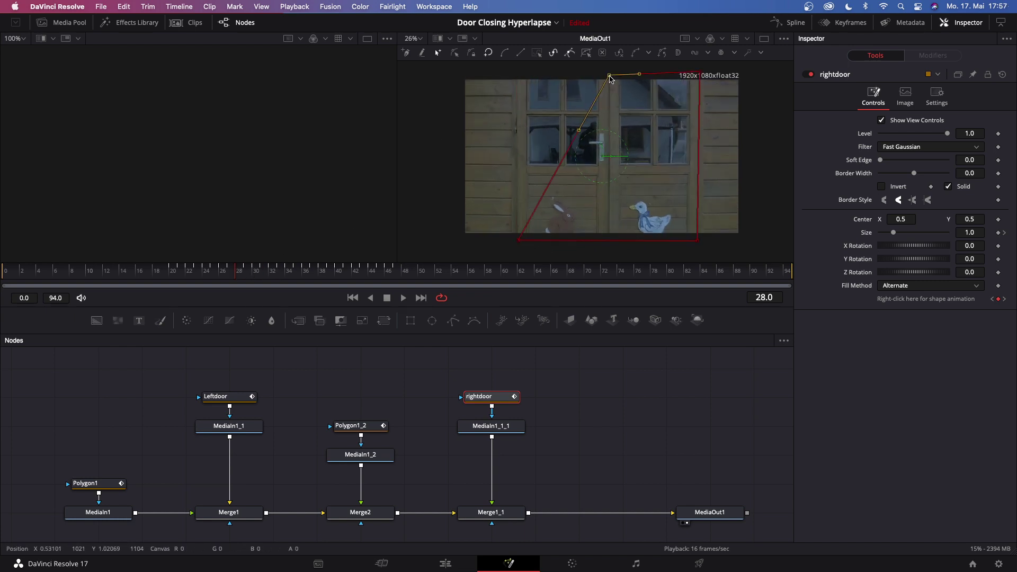
pyautogui.press('Left')
pyautogui.moveTo(519, 238); pyautogui.dragTo(609, 243)
pyautogui.press('Left')
pyautogui.press('Left')
pyautogui.press('Left')
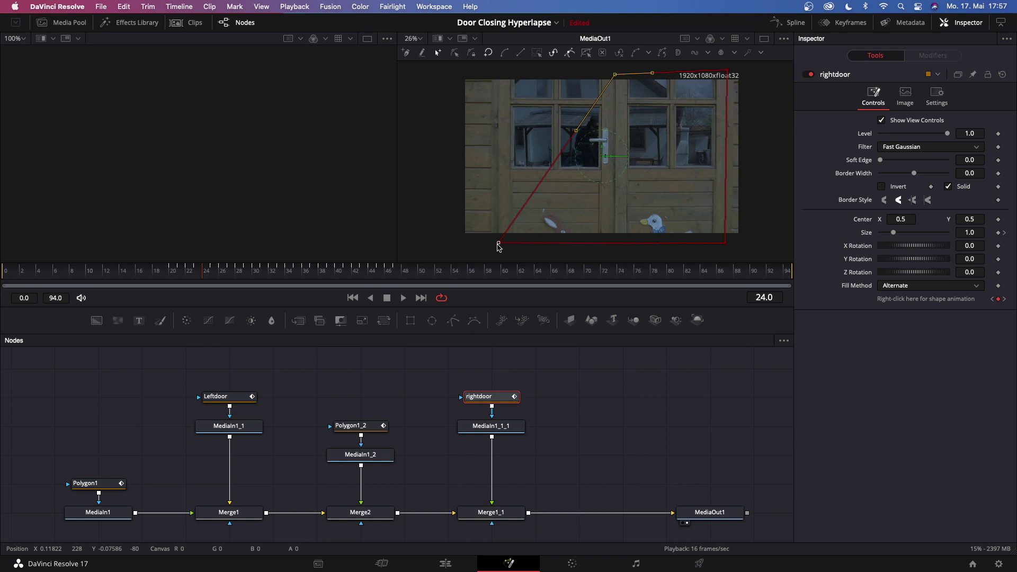
pyautogui.press('Left')
pyautogui.press('Left')
pyautogui.click(617, 74)
pyautogui.press('Left')
pyautogui.press('Left')
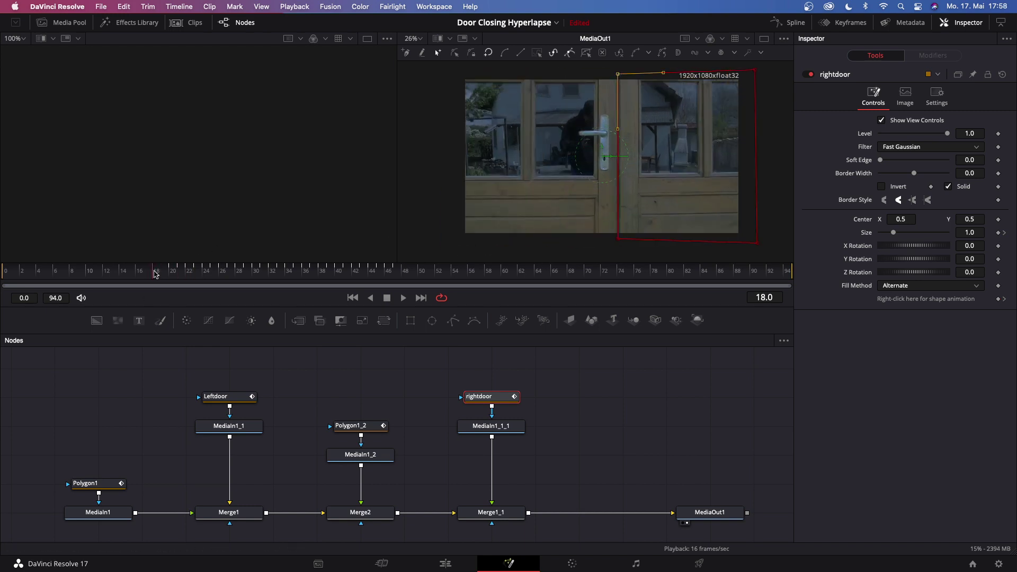
pyautogui.press('Left')
pyautogui.press('Left')
pyautogui.press('Left')
pyautogui.press('Left')
pyautogui.press('Left')
pyautogui.press('Left')
pyautogui.press('Left')
pyautogui.press('Left')
pyautogui.press('Left')
pyautogui.press('Left')
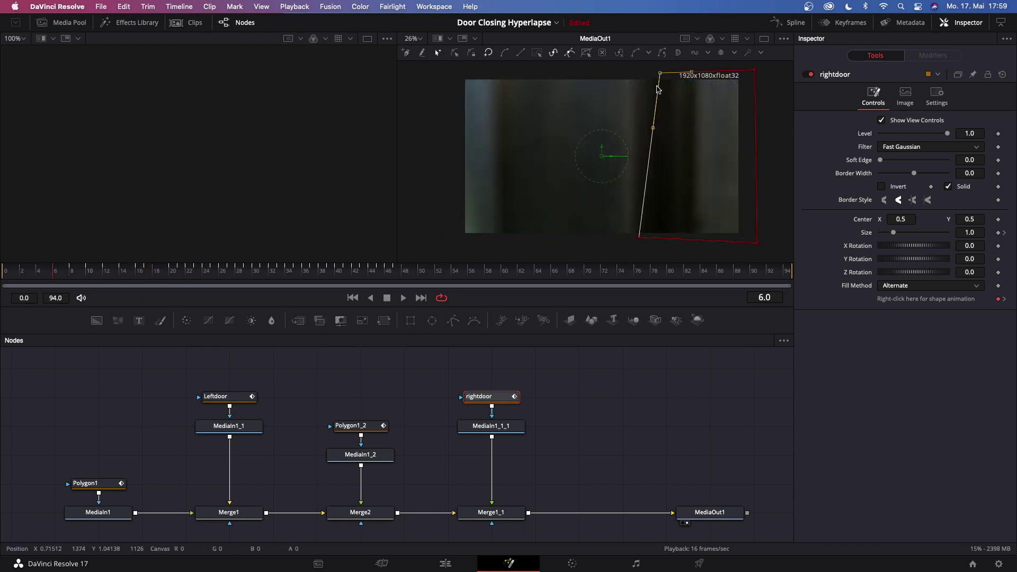
pyautogui.press('Left')
pyautogui.press('Left')
pyautogui.click(445, 563)
pyautogui.click(502, 564)
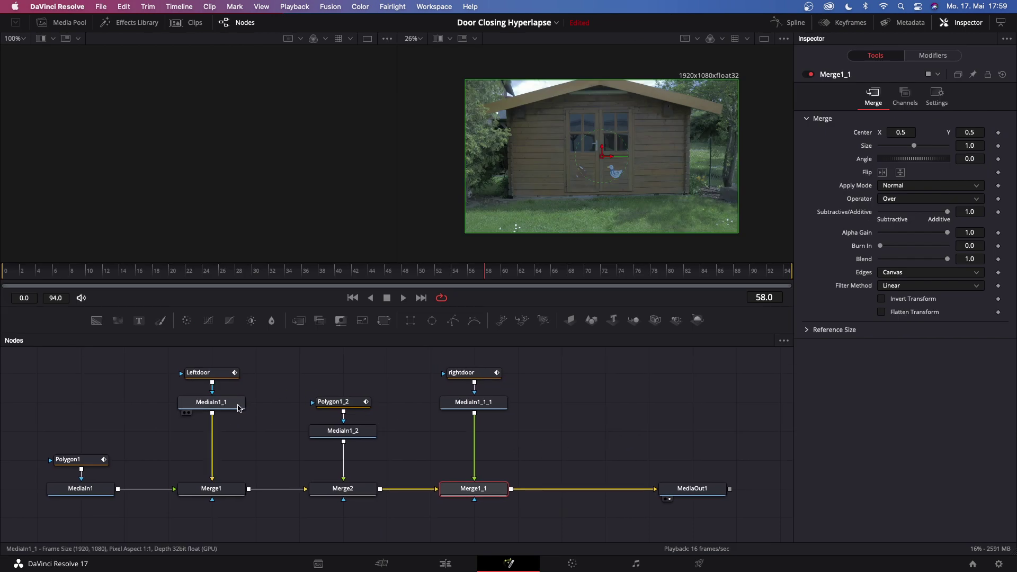
# Step: Add DVE1 below MediaIn1_1 and DVE2 below MediaIn1_1_1
pyautogui.click(211, 403)
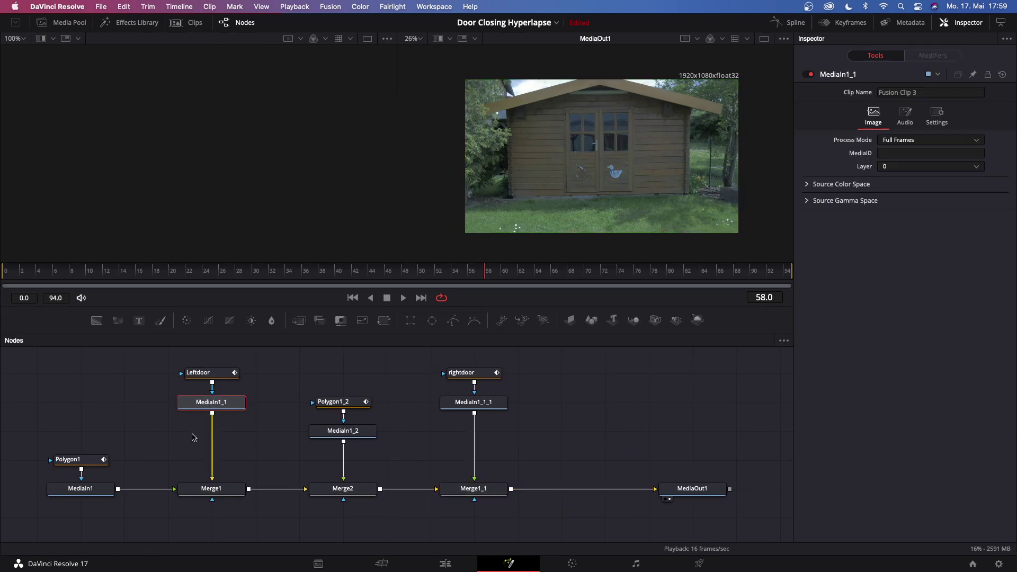
pyautogui.hotkey('shift', 'space')
pyautogui.write('Transform')
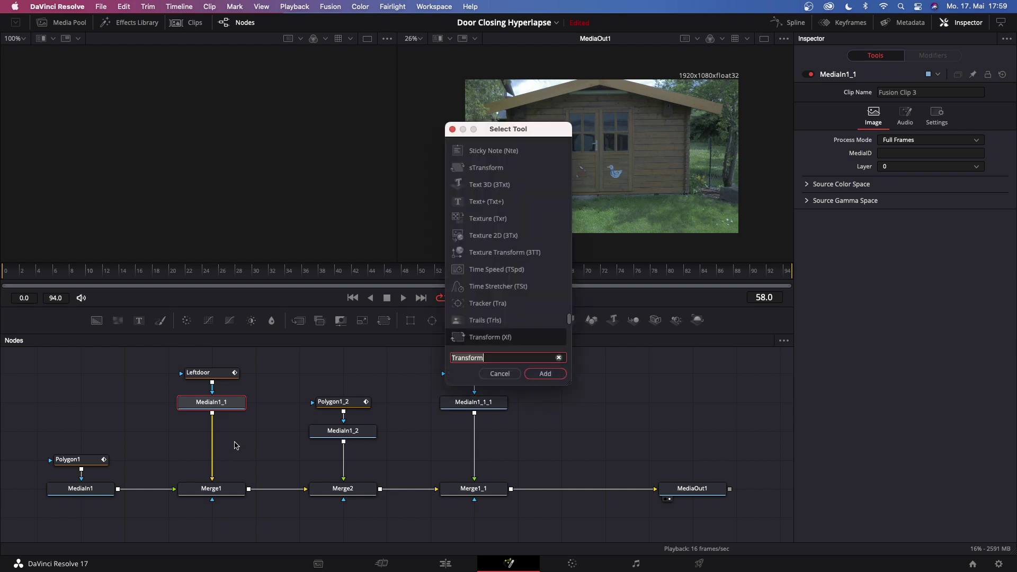
pyautogui.write('dv')
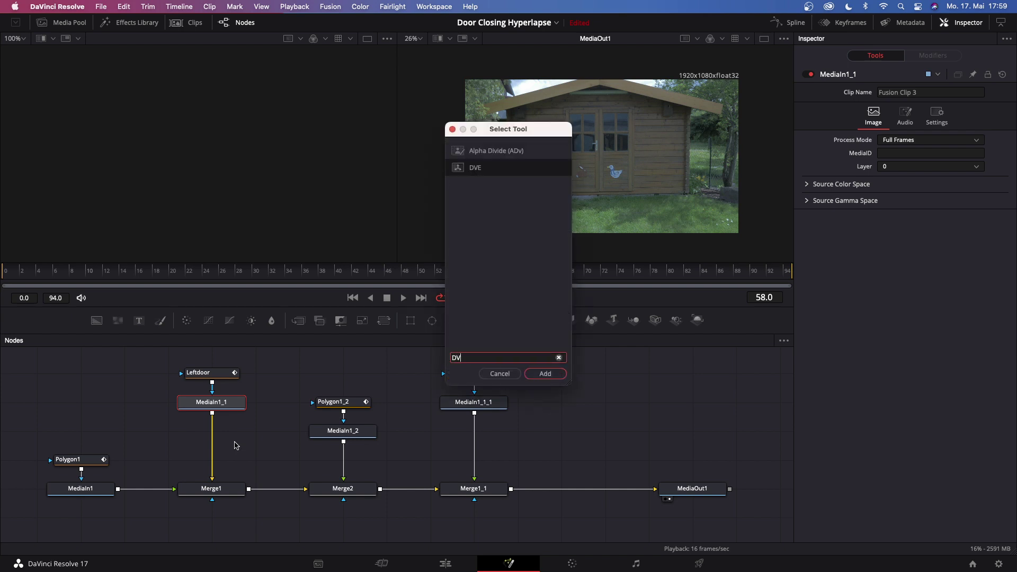
pyautogui.write('e')
pyautogui.press('Return')
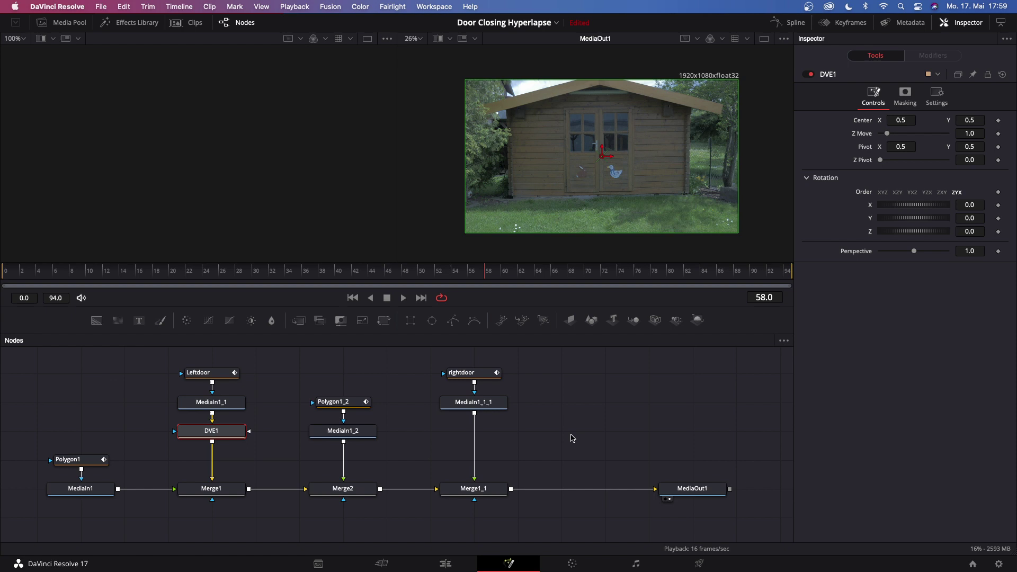
pyautogui.click(494, 404)
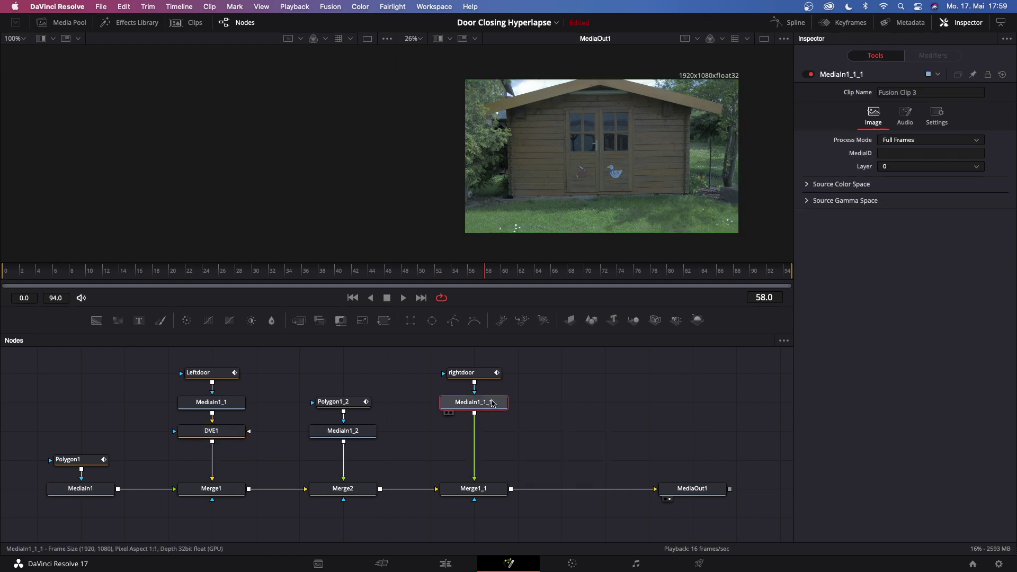
pyautogui.hotkey('shift', 'space')
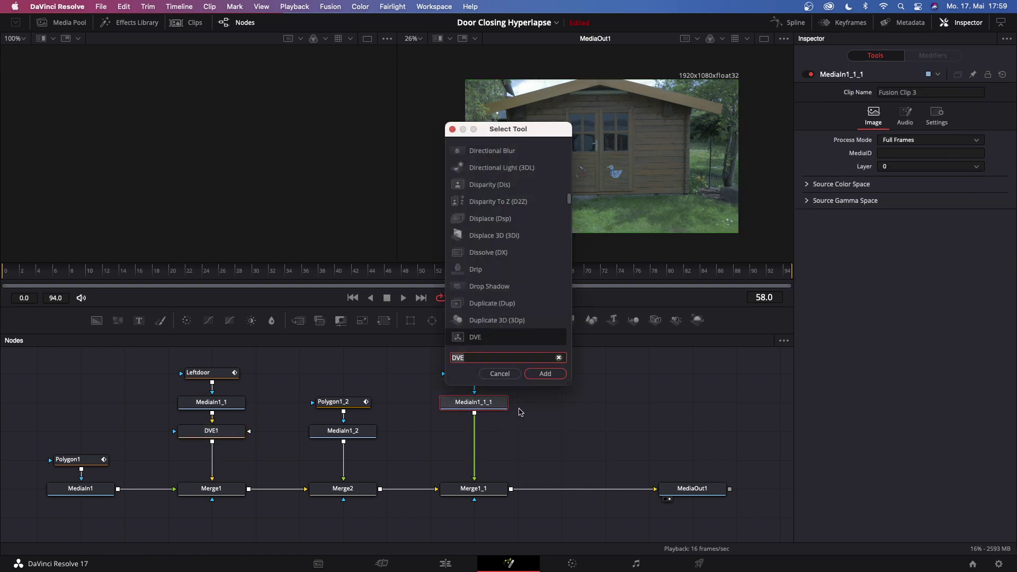
pyautogui.click(543, 374)
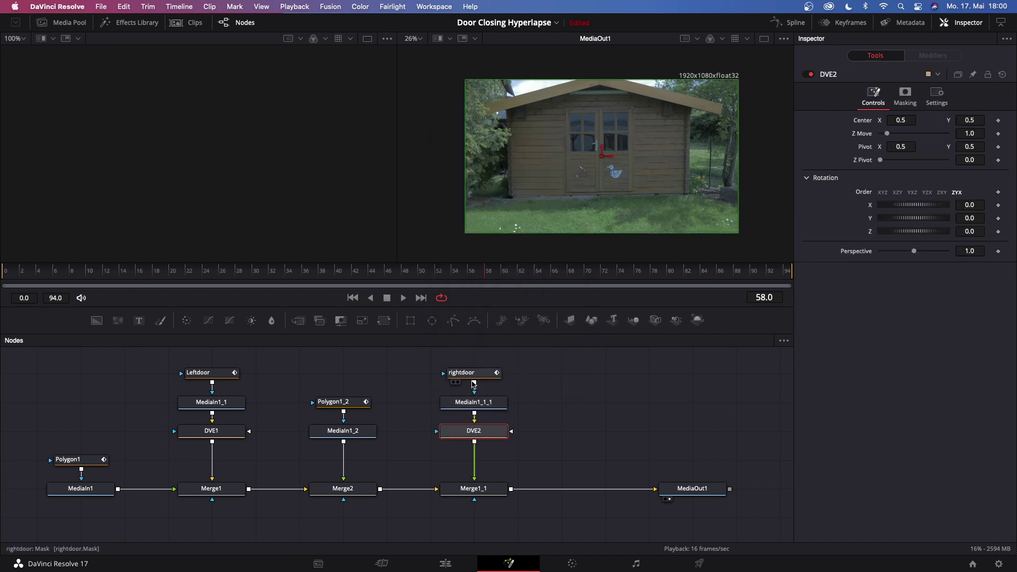
pyautogui.click(208, 433)
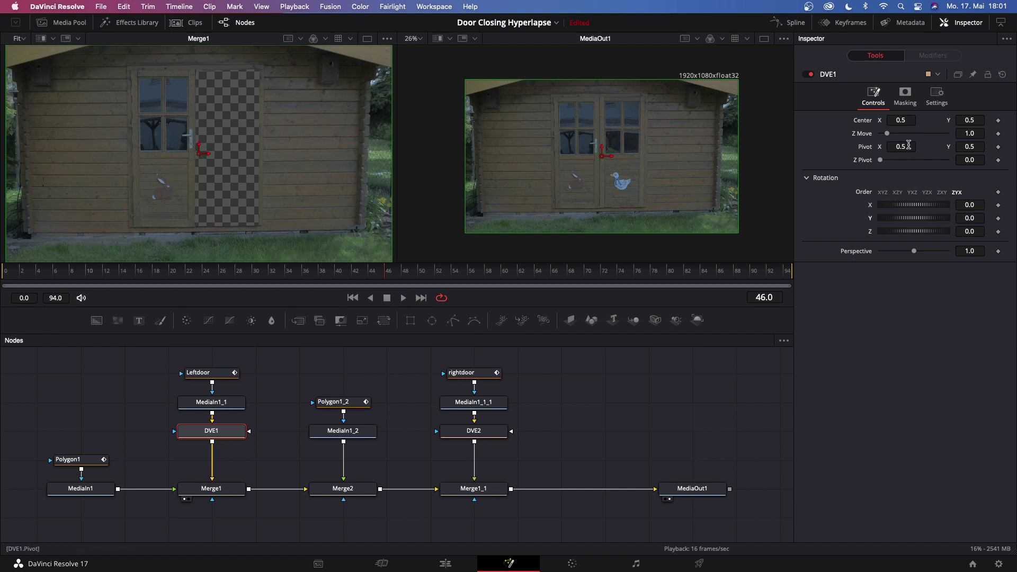
# Step: Drag DVE1's Pivot X from 0.5 down to about 0.329
pyautogui.moveTo(892, 146)
pyautogui.mouseDown()
pyautogui.moveTo(907, 147)
pyautogui.moveTo(896, 146)
pyautogui.mouseUp()
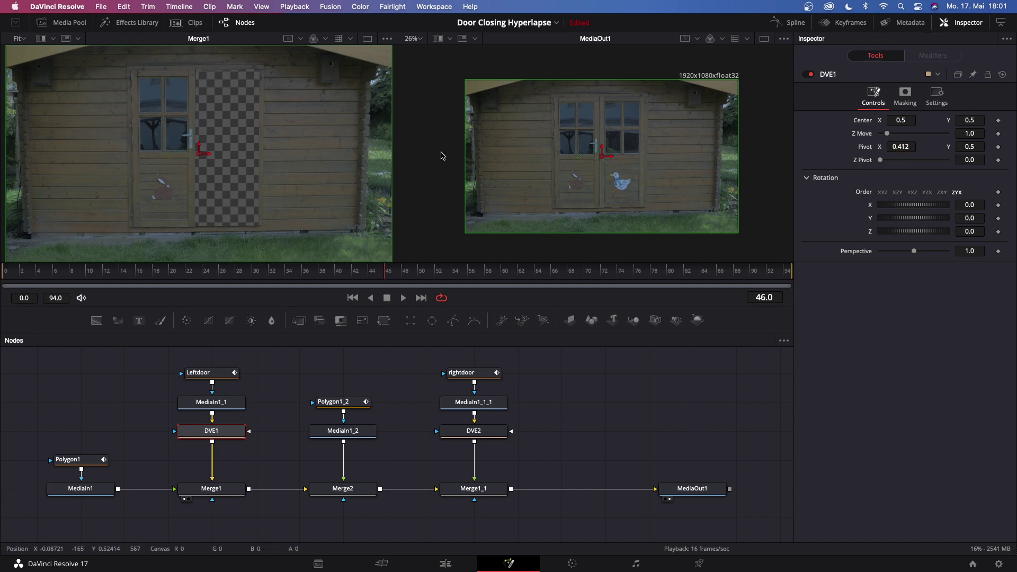
pyautogui.scroll(5, 577, 158)
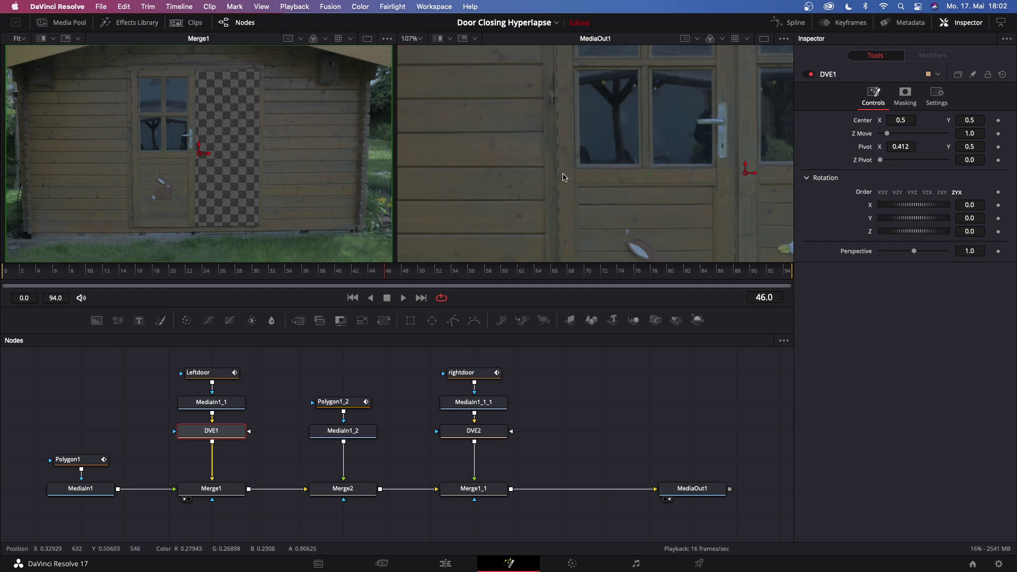
# Step: Keyframe DVE1's Pivot X at frame 46 and retype it on earlier frames to track the hinge
pyautogui.click(999, 147)
pyautogui.press('Left')
pyautogui.press('Left')
pyautogui.press('Left')
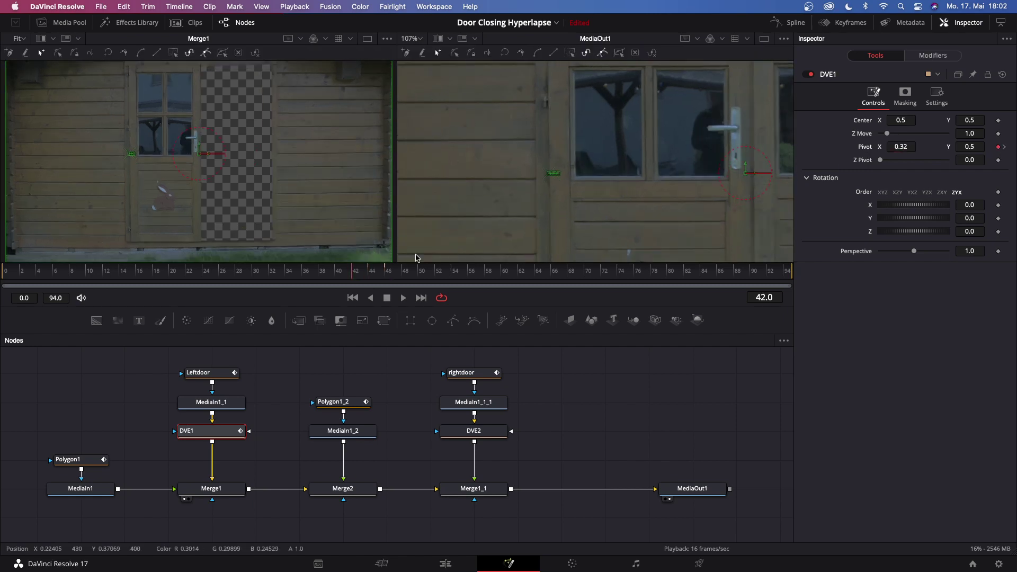
pyautogui.press('Left')
pyautogui.press('Left')
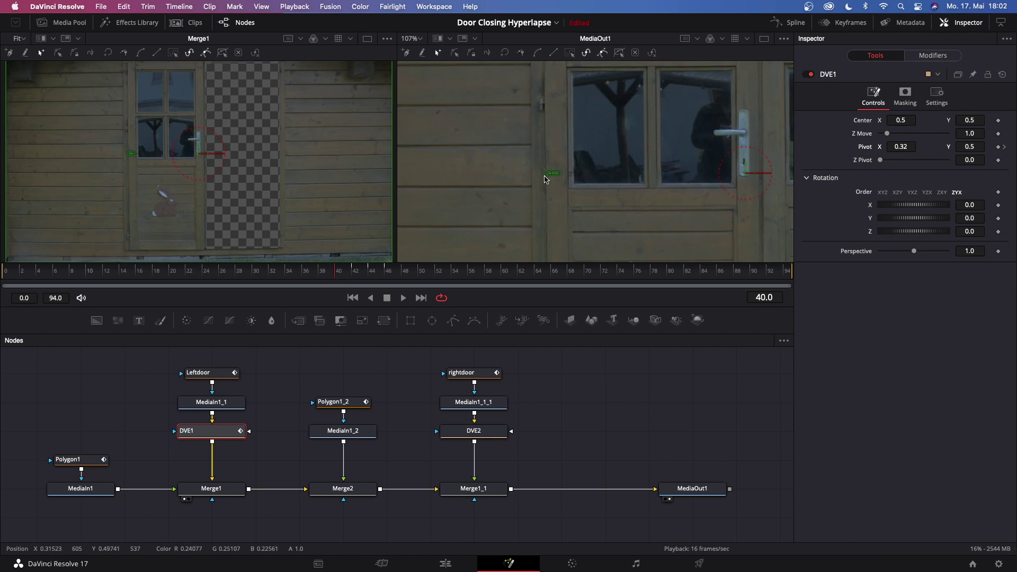
pyautogui.press('Left')
pyautogui.press('Left')
pyautogui.click(902, 147)
pyautogui.write('0.314')
pyautogui.press('Return')
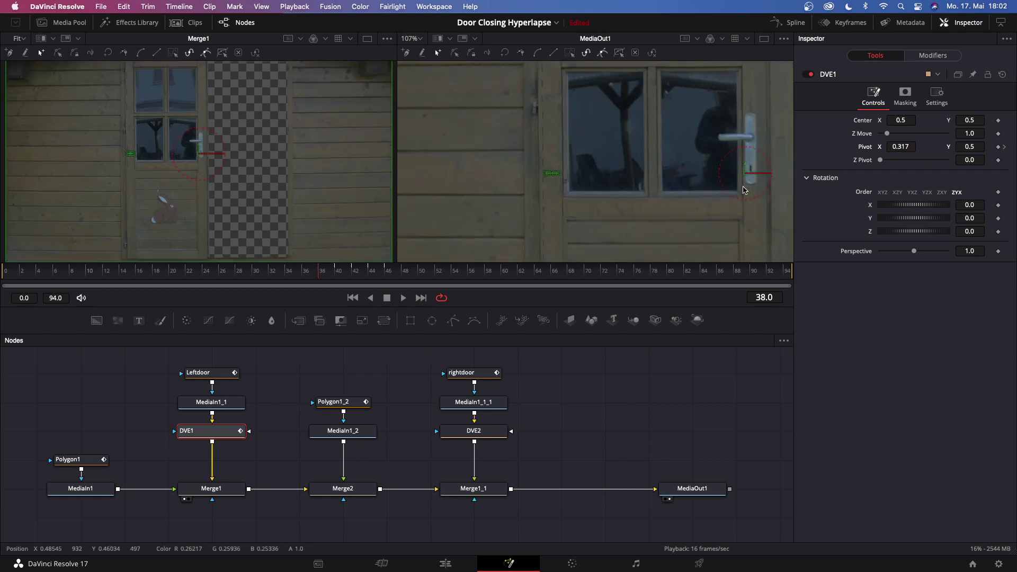
pyautogui.press('Left')
pyautogui.press('Left')
pyautogui.press('Left')
pyautogui.press('Left')
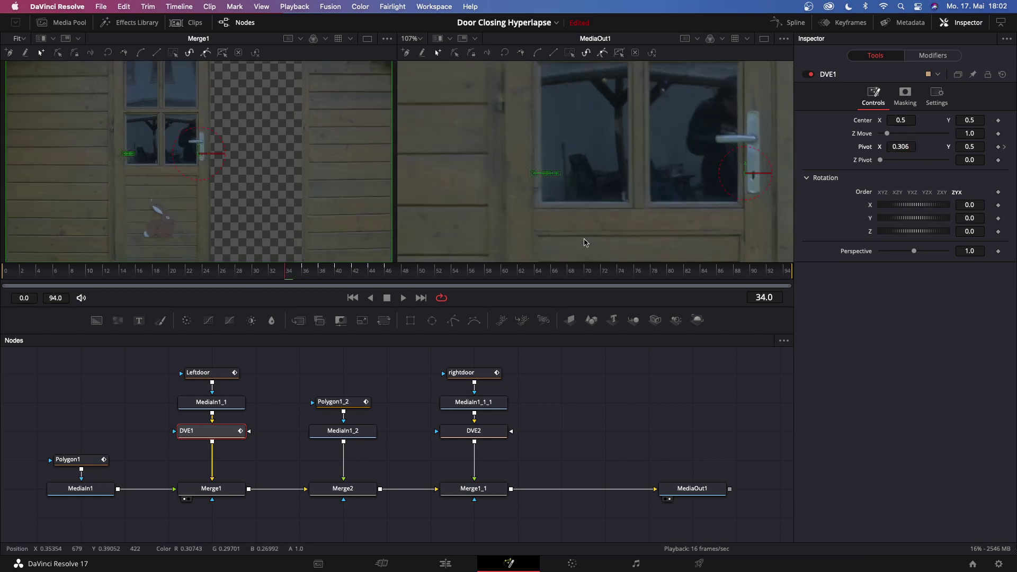
pyautogui.press('Left')
pyautogui.press('Left')
pyautogui.press('Left')
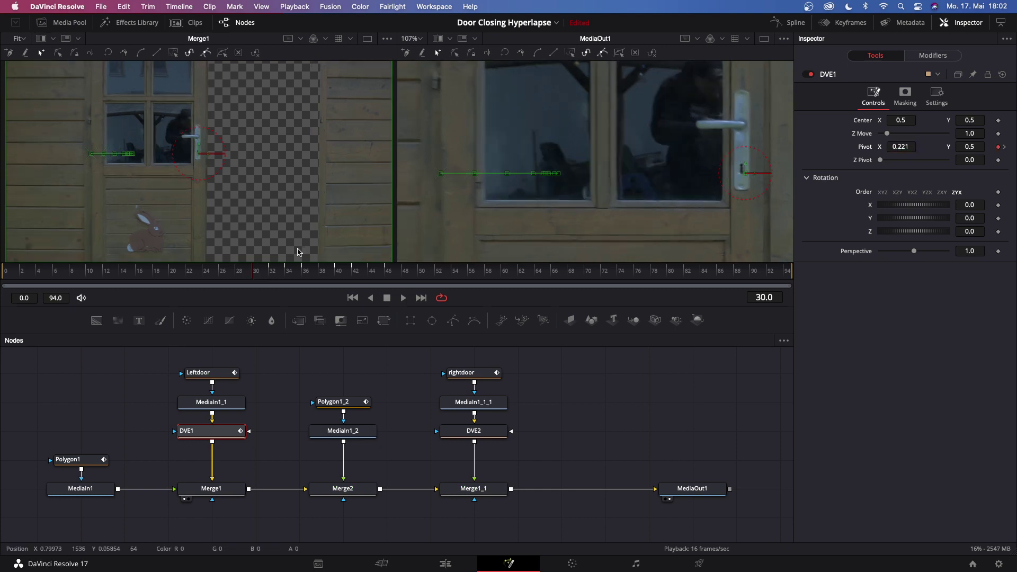
pyautogui.press('Left')
# Step: Adjust Pivot X from frame 28 through frame 18, ending with -0.039 keyed at frame 0
pyautogui.press('Left')
pyautogui.press('Left')
pyautogui.press('Left')
pyautogui.press('Left')
pyautogui.press('Left')
pyautogui.press('Left')
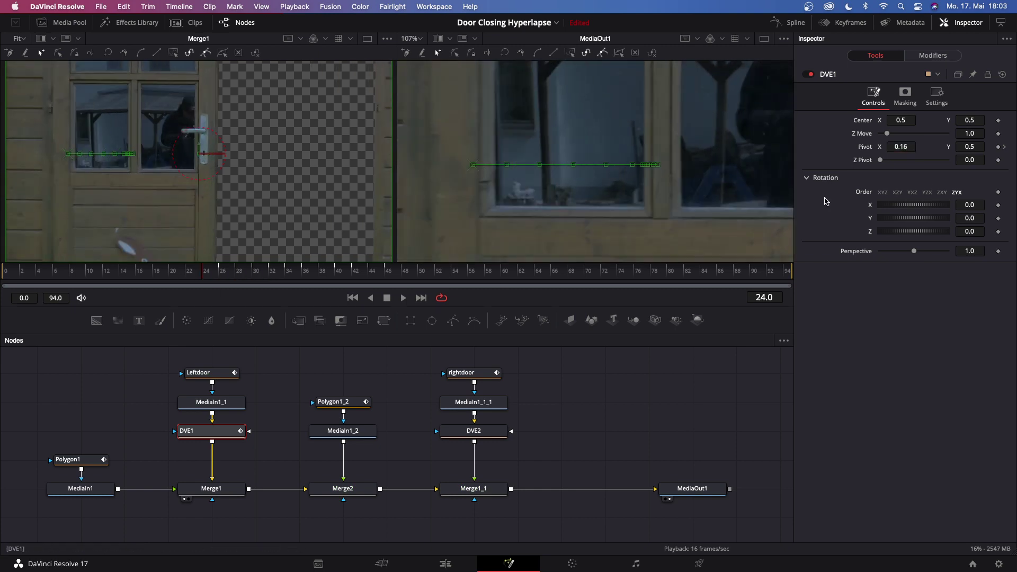
pyautogui.press('Left')
pyautogui.press('Left')
pyautogui.click(903, 147)
pyautogui.write('0.056')
pyautogui.press('Return')
pyautogui.press('Left')
pyautogui.press('Left')
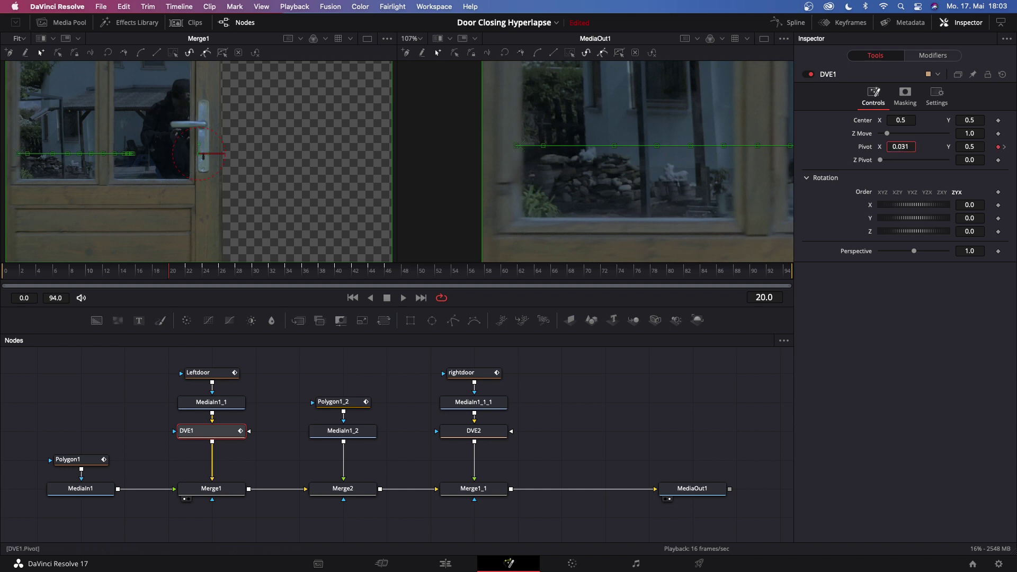
pyautogui.write('-0.015')
pyautogui.press('Return')
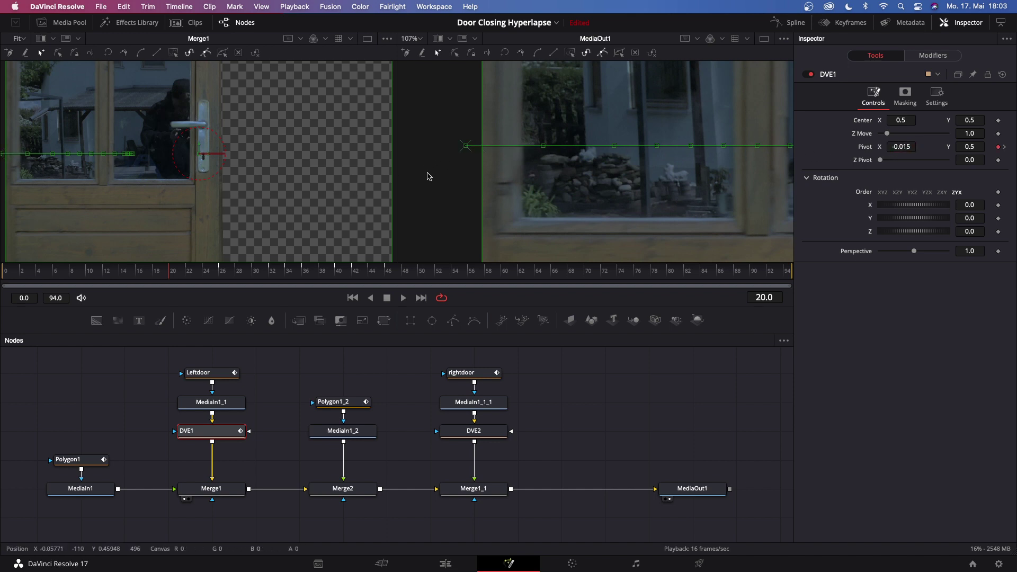
pyautogui.click(152, 274)
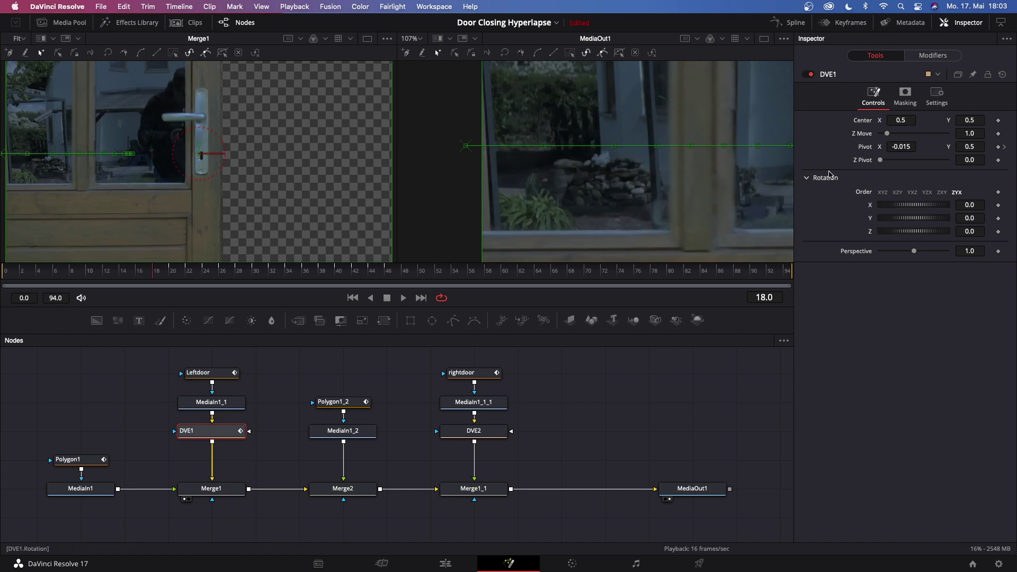
pyautogui.moveTo(900, 147); pyautogui.dragTo(894, 148)
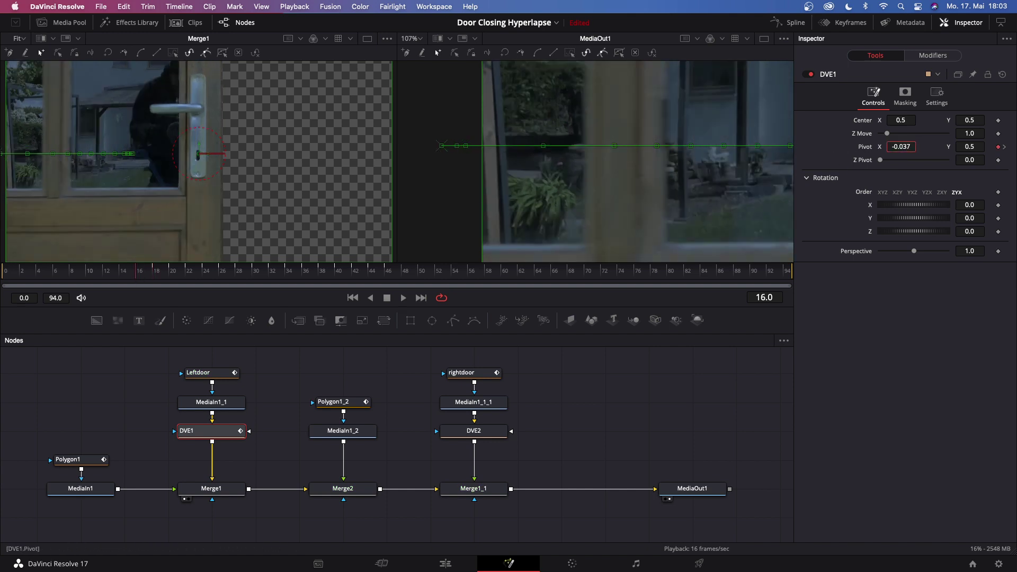
pyautogui.moveTo(901, 146); pyautogui.dragTo(898, 146)
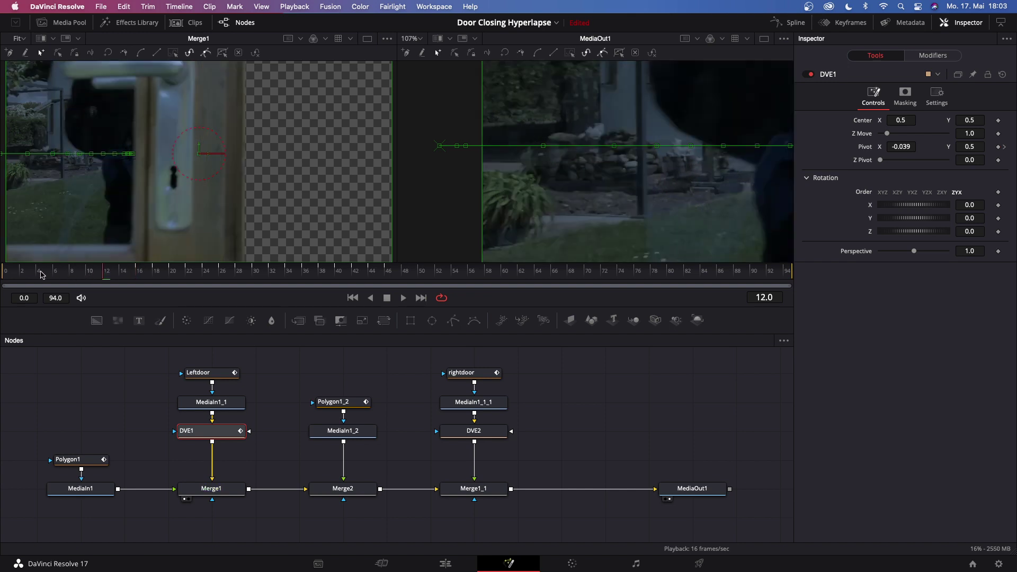
pyautogui.moveTo(22, 273); pyautogui.dragTo(4, 273)
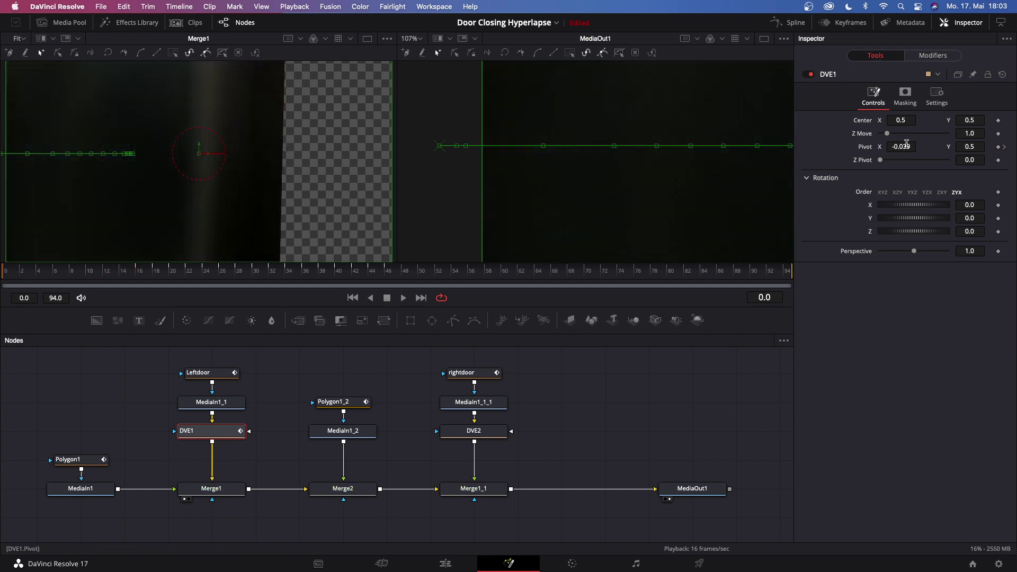
pyautogui.click(999, 147)
pyautogui.click(387, 273)
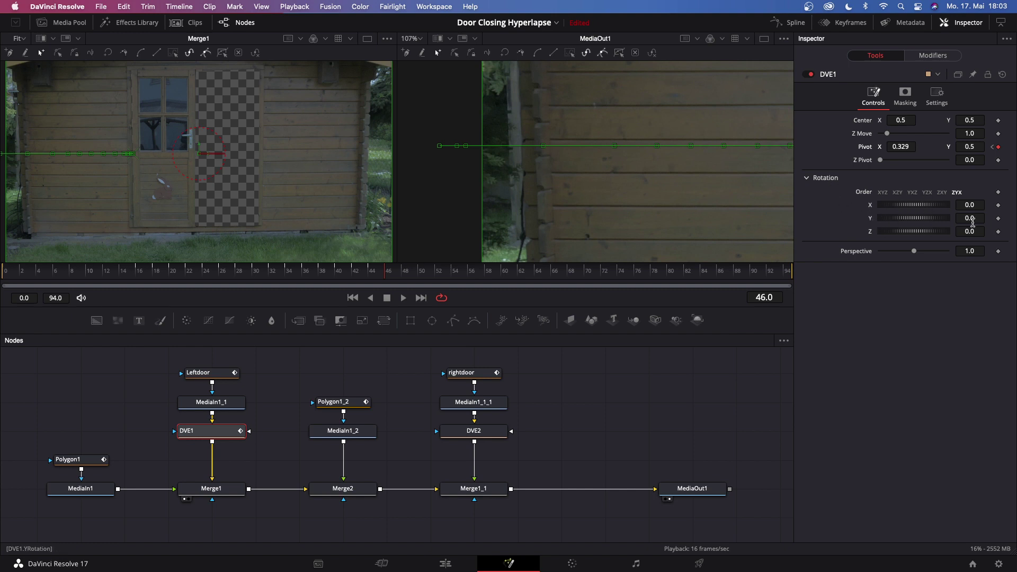
# Step: Keyframe DVE1's Rotation Y, set it to 90.3 at frame 15, and play back the swing
pyautogui.click(1000, 219)
pyautogui.click(132, 272)
pyautogui.moveTo(83, 189); pyautogui.dragTo(119, 195)
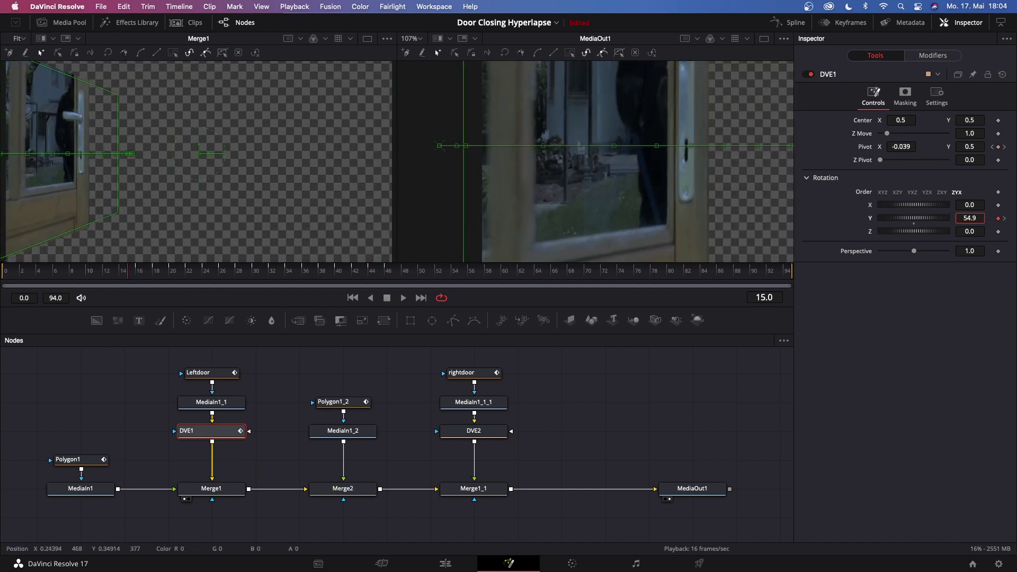
pyautogui.moveTo(922, 219); pyautogui.dragTo(934, 218)
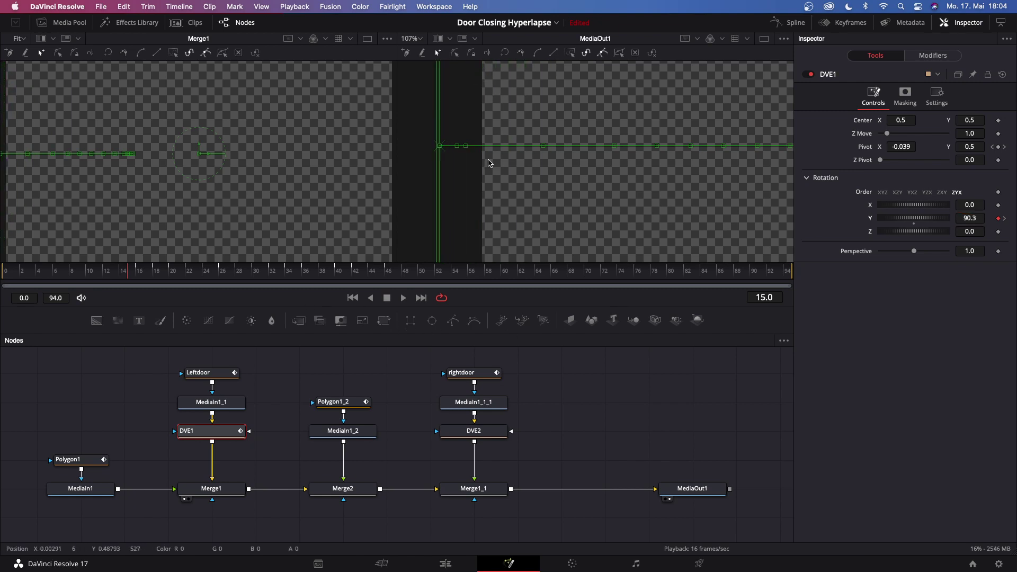
pyautogui.scroll(-5, 495, 164)
pyautogui.press('space')
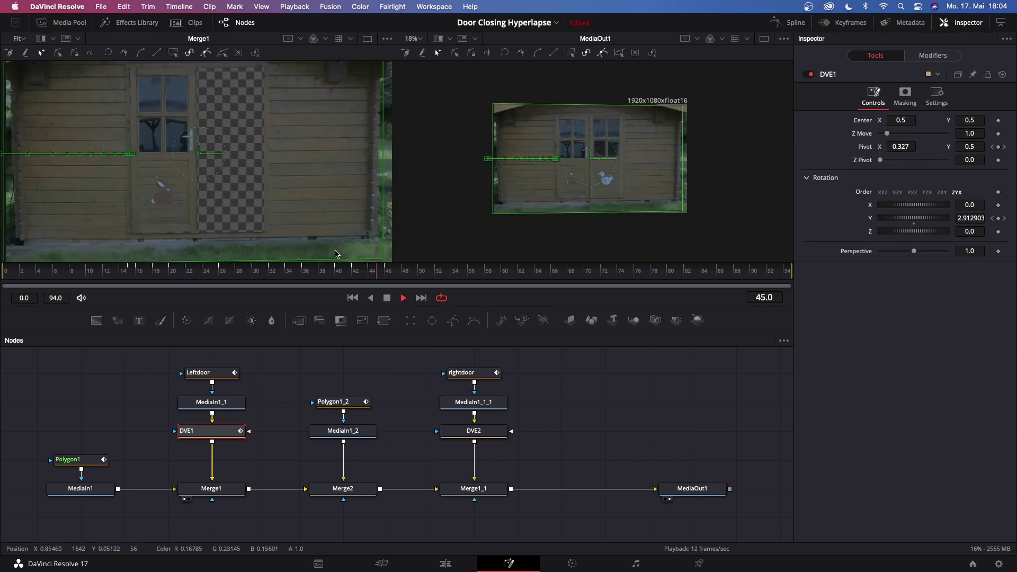
pyautogui.press('space')
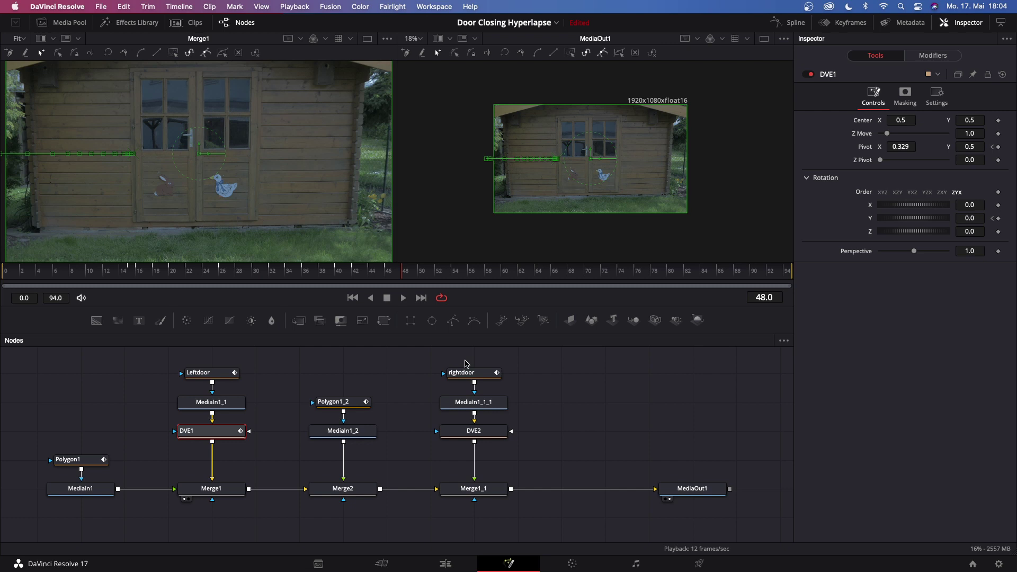
# Step: Keyframe DVE2's Pivot X at 0.636 on frame 46 and 0.666 on frame 44
pyautogui.click(471, 376)
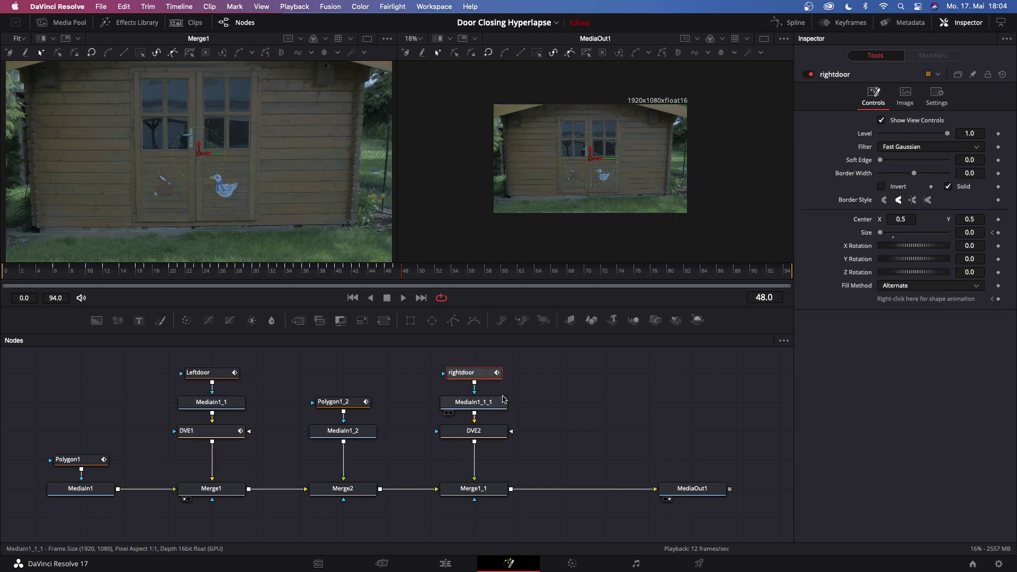
pyautogui.click(477, 433)
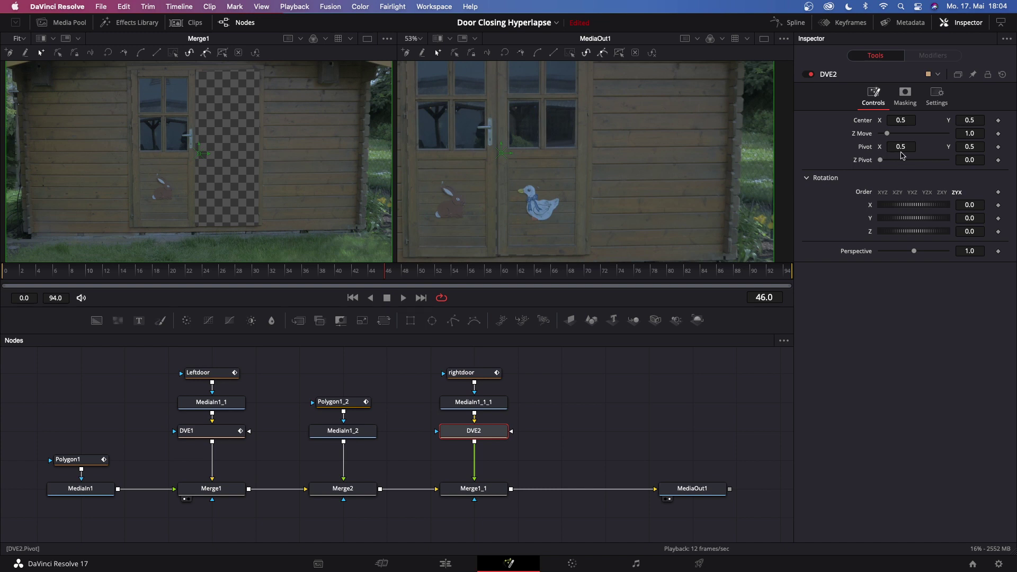
pyautogui.click(1000, 147)
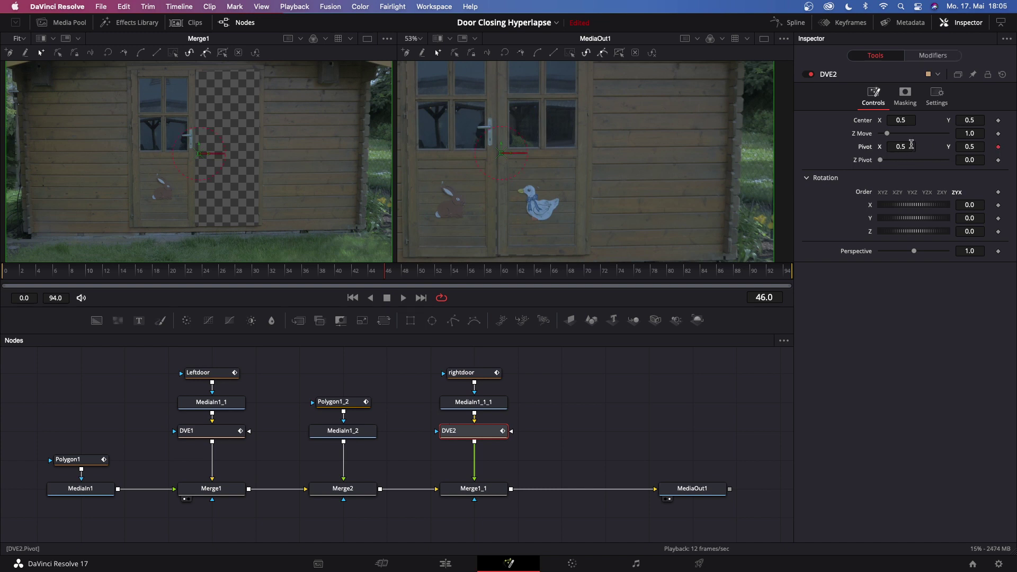
pyautogui.click(901, 146)
pyautogui.write('0.636')
pyautogui.press('Return')
pyautogui.click(372, 273)
pyautogui.click(898, 146)
pyautogui.write('0.666')
pyautogui.press('Return')
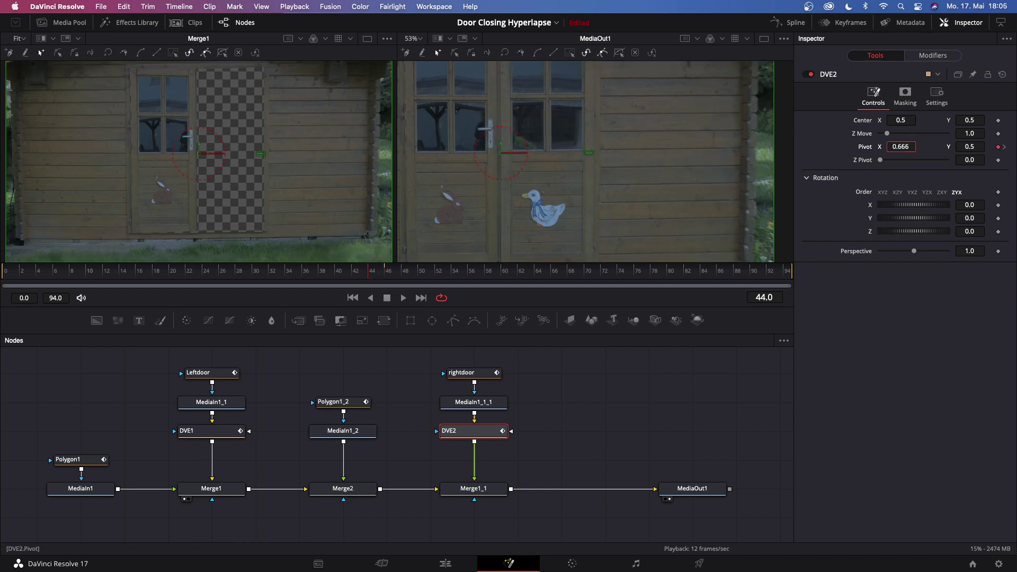
pyautogui.moveTo(355, 272); pyautogui.dragTo(205, 277)
pyautogui.press('Left')
pyautogui.press('Left')
pyautogui.press('Left')
pyautogui.press('Left')
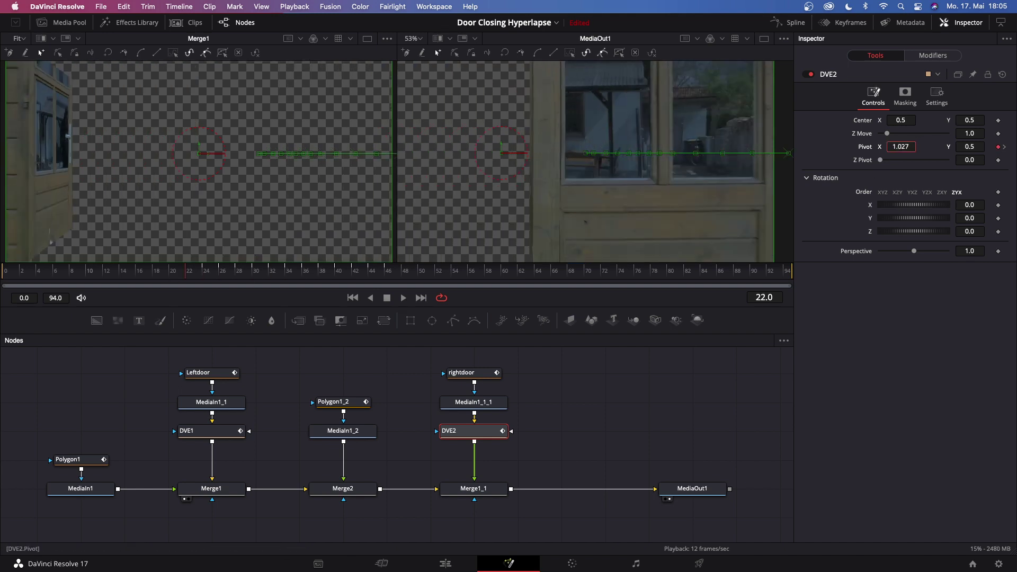
pyautogui.press('Left')
pyautogui.press('Left')
pyautogui.press('Left')
pyautogui.press('Home')
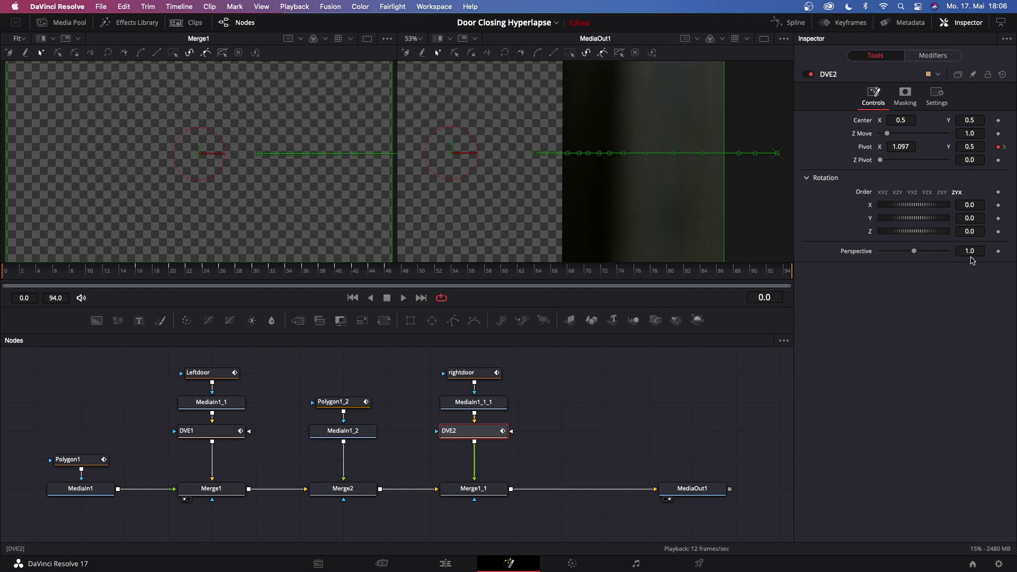
# Step: Key DVE2's Rotation Y at frame 46, then set it to -90.4 at frame 15
pyautogui.click(387, 272)
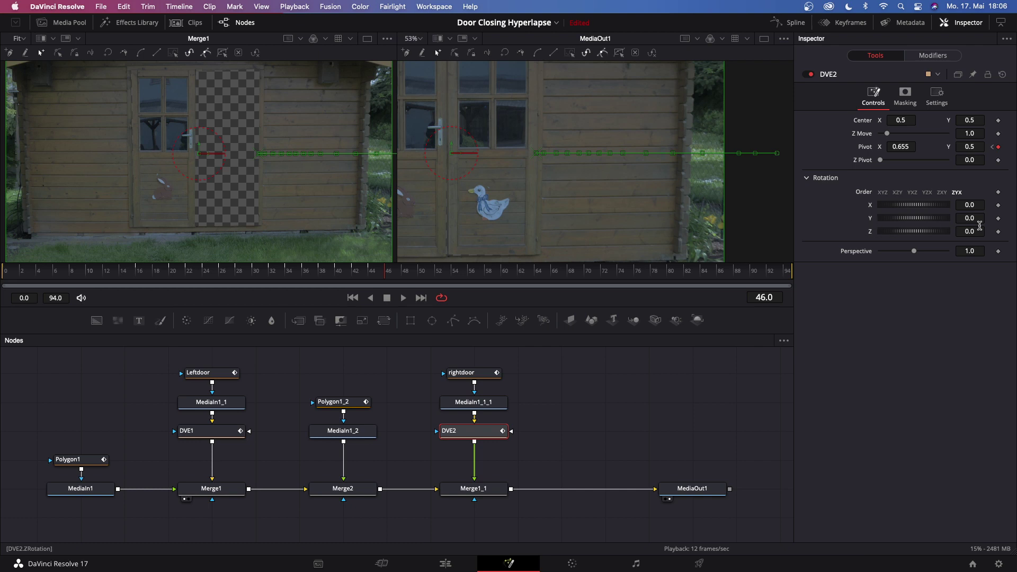
pyautogui.click(999, 219)
pyautogui.click(128, 272)
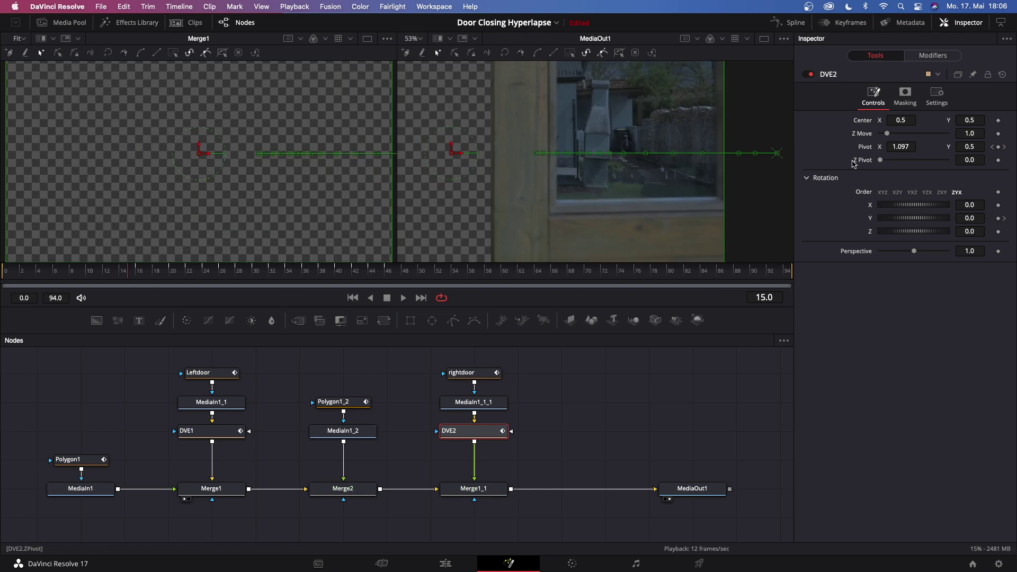
pyautogui.moveTo(971, 218); pyautogui.dragTo(954, 218)
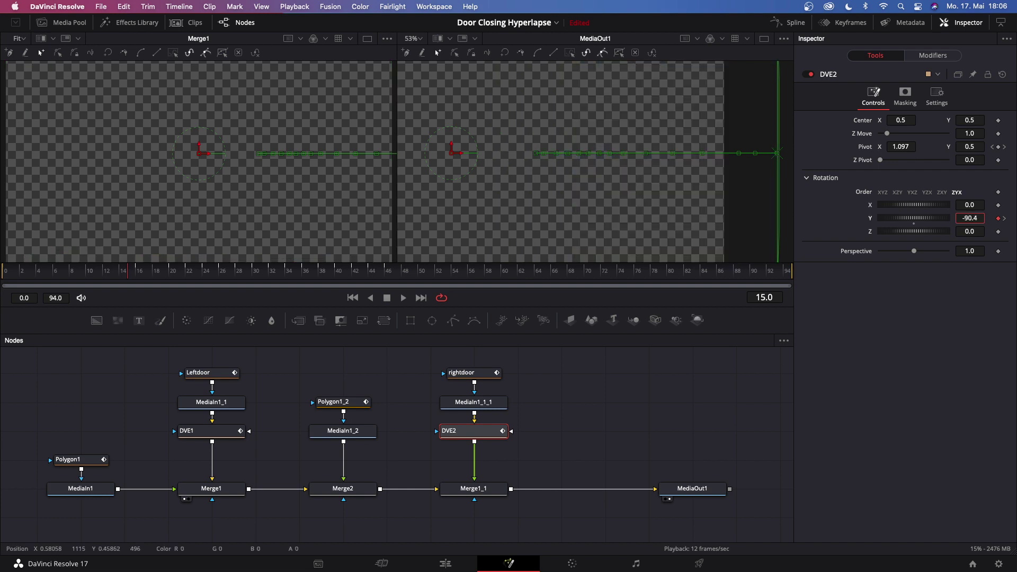
# Step: Enable Motion Blur with Quality 5 in the Settings of both DVE1 and DVE2
pyautogui.click(218, 434)
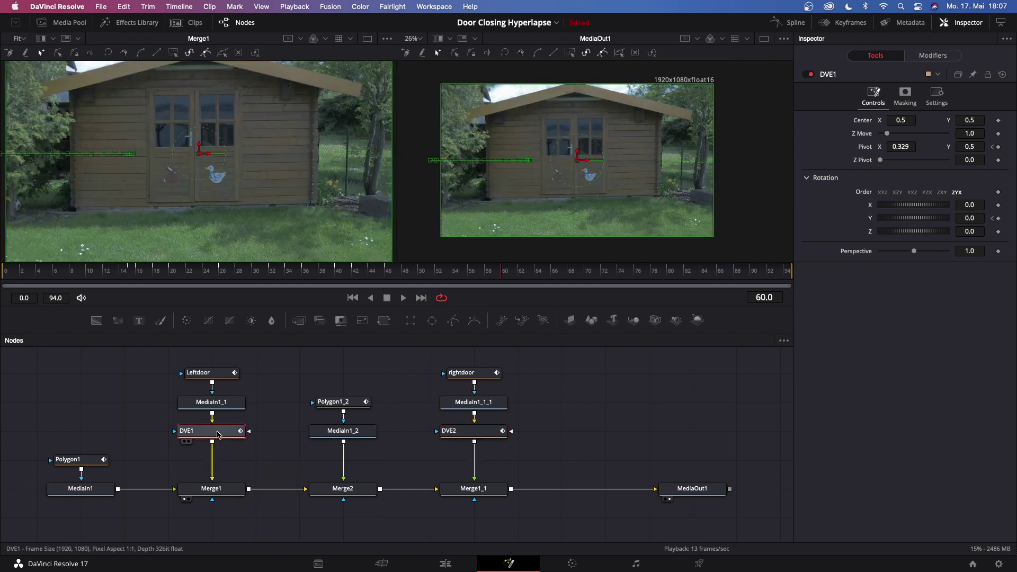
pyautogui.click(936, 95)
pyautogui.click(881, 245)
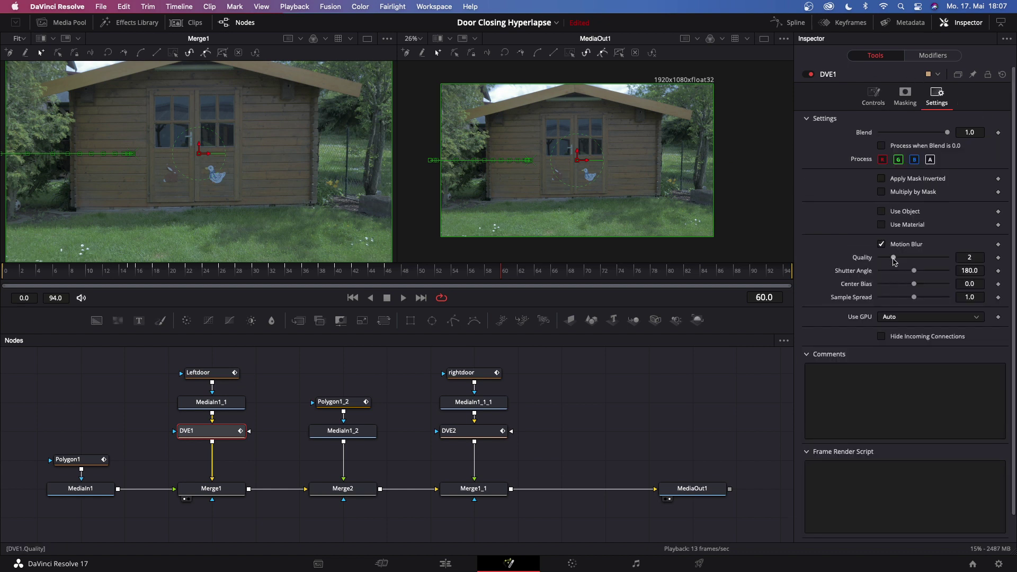
pyautogui.moveTo(895, 260); pyautogui.dragTo(917, 263)
pyautogui.click(465, 436)
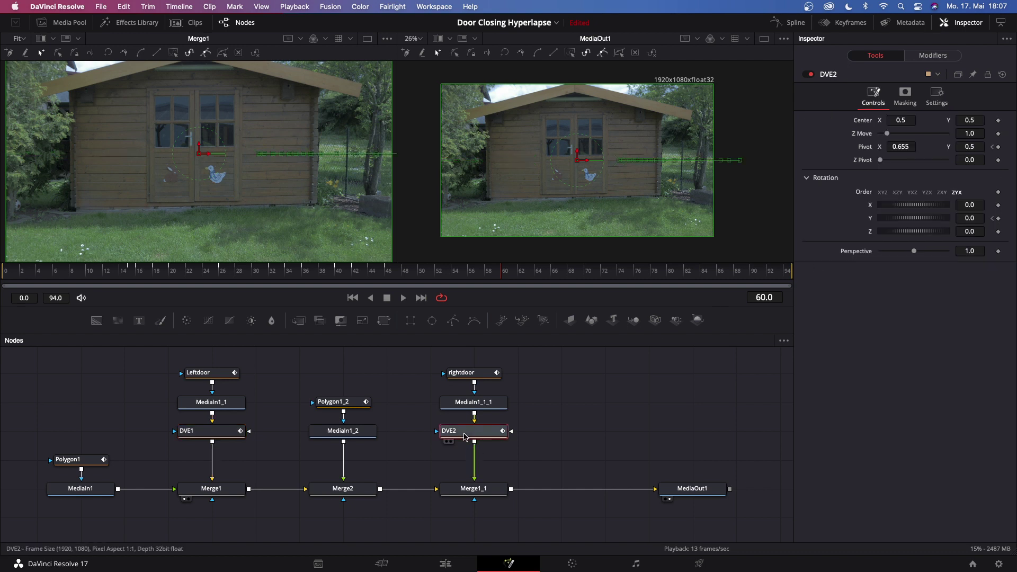
pyautogui.click(938, 96)
pyautogui.click(882, 245)
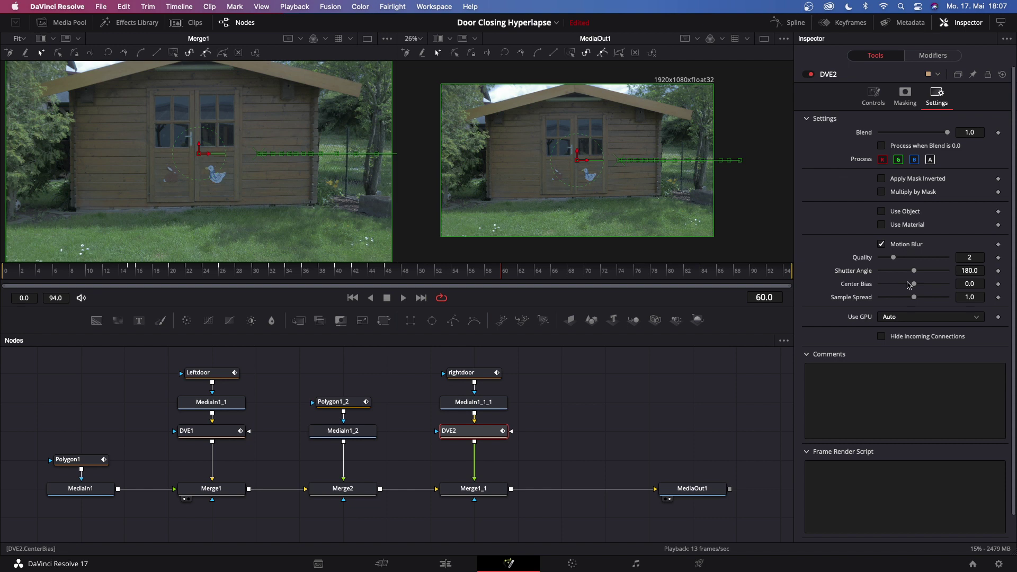
pyautogui.moveTo(904, 259); pyautogui.dragTo(916, 260)
# Step: On the edit timeline, move Fusion Clip 2 and the Speed Change clip up, and slide P1130385.MP4 later
pyautogui.click(446, 564)
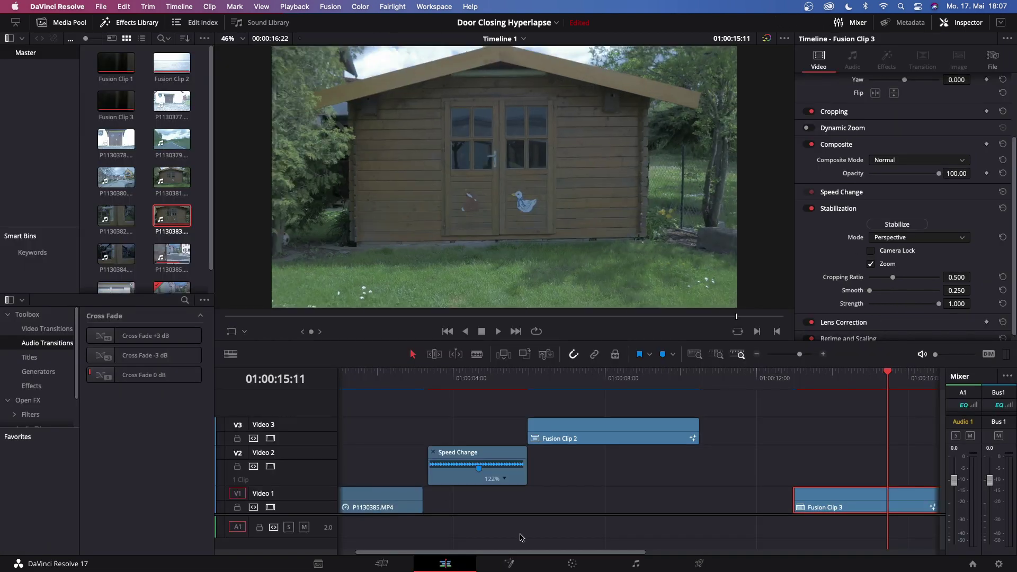
pyautogui.moveTo(688, 438); pyautogui.dragTo(559, 410)
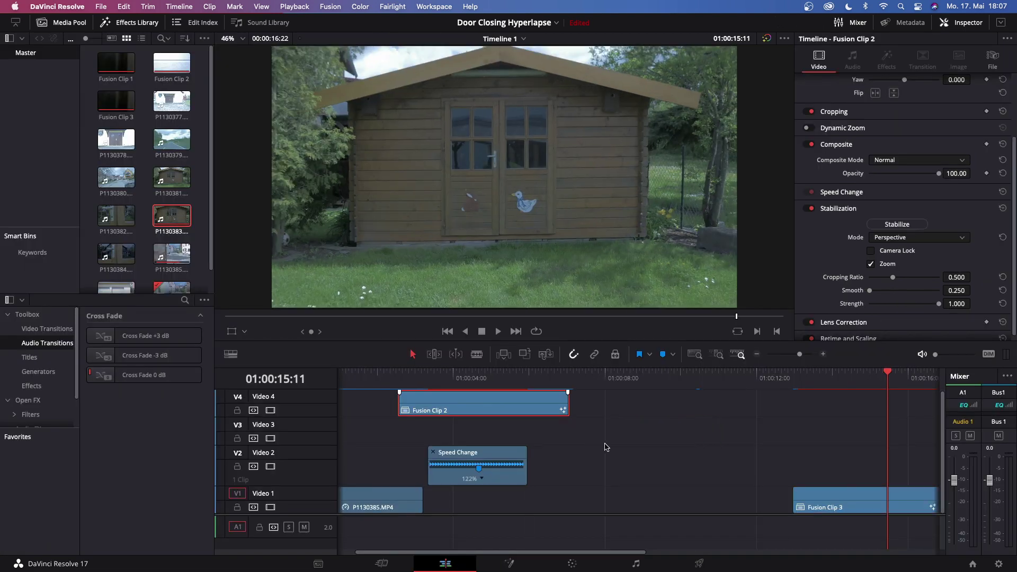
pyautogui.moveTo(478, 467); pyautogui.dragTo(473, 439)
pyautogui.moveTo(407, 506); pyautogui.dragTo(719, 504)
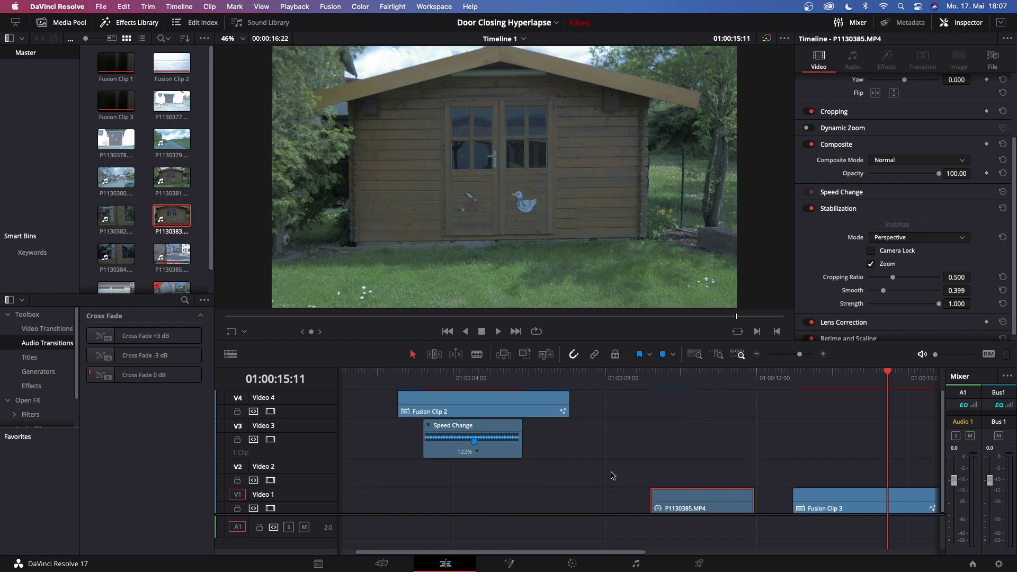
# Step: Lift Fusion Clip 3 onto the track above, overlapping the end of P1130385.MP4
pyautogui.moveTo(688, 382); pyautogui.dragTo(686, 382)
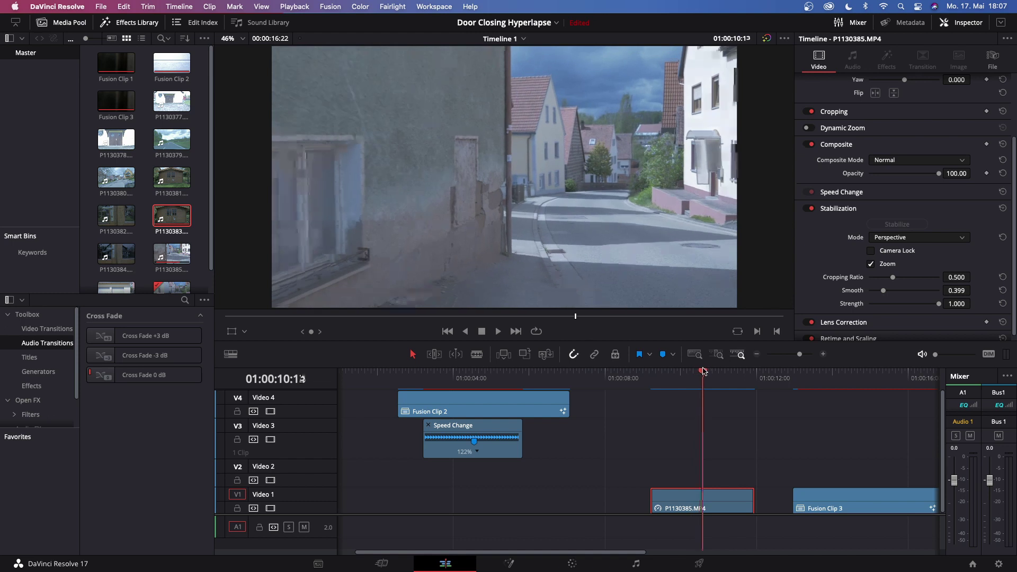
pyautogui.moveTo(716, 502); pyautogui.dragTo(753, 502)
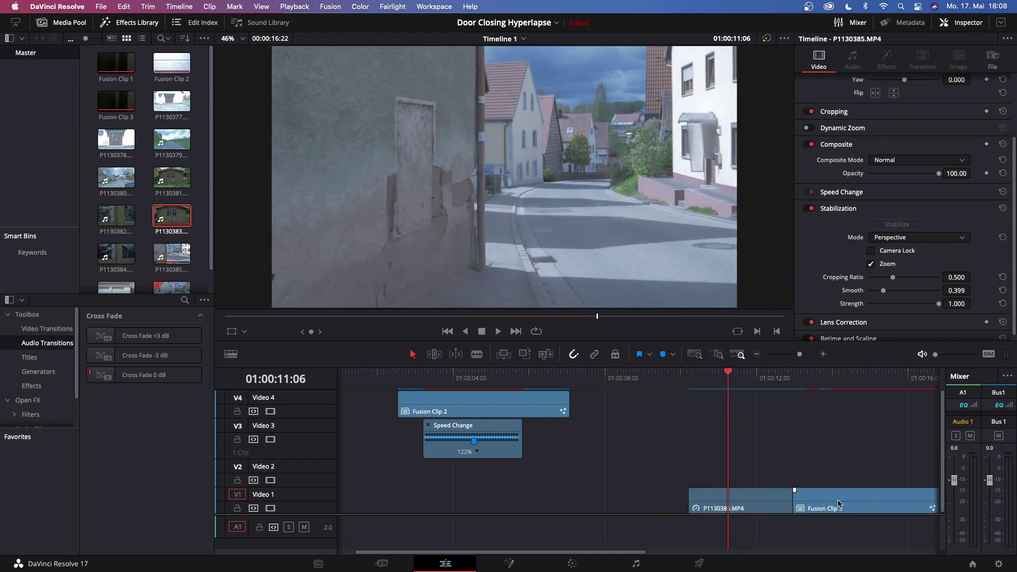
pyautogui.moveTo(838, 503); pyautogui.dragTo(773, 468)
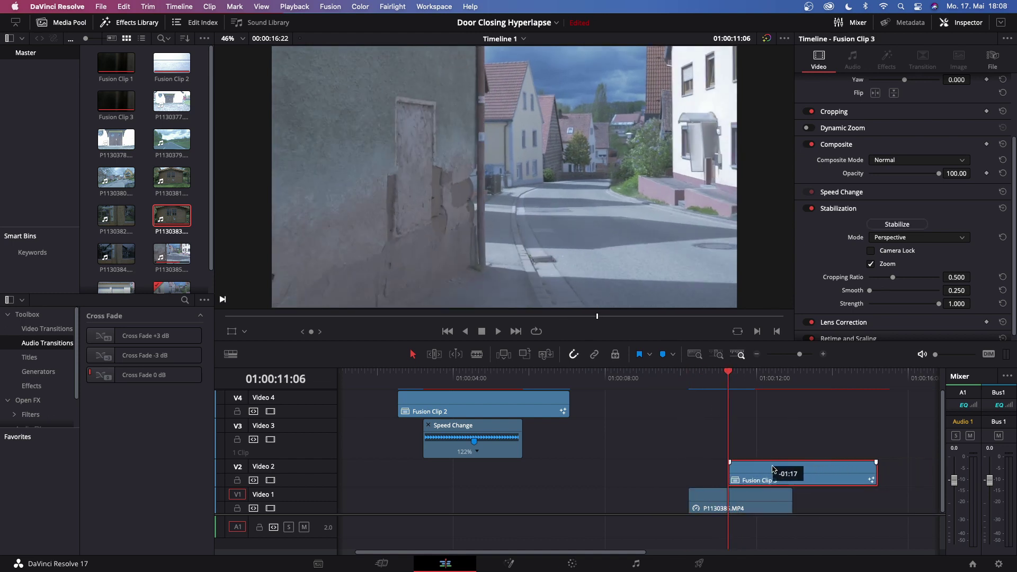
pyautogui.moveTo(730, 378); pyautogui.dragTo(715, 377)
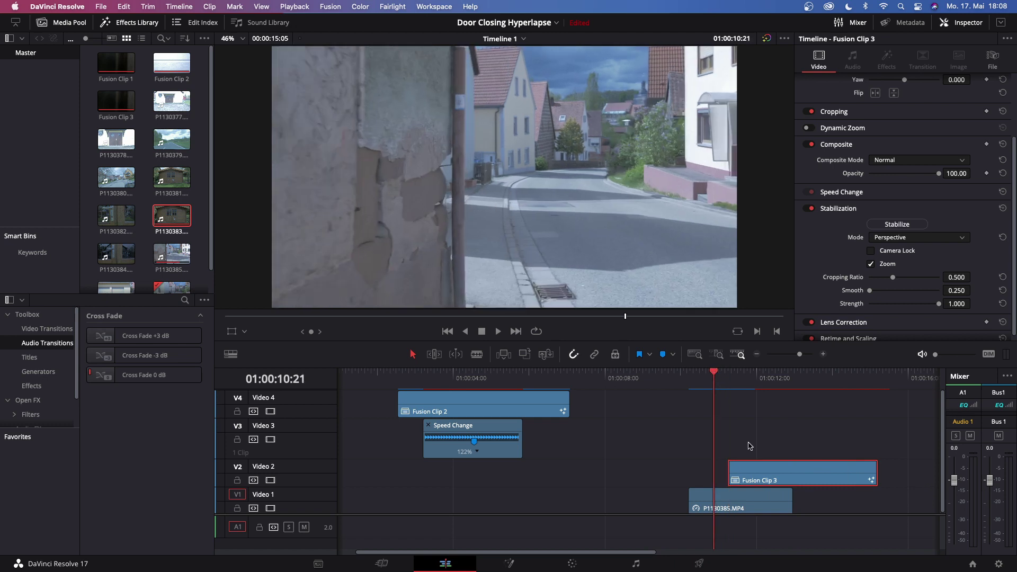
# Step: Add a marker on Fusion Clip 3 at the frame where the doors close
pyautogui.click(783, 379)
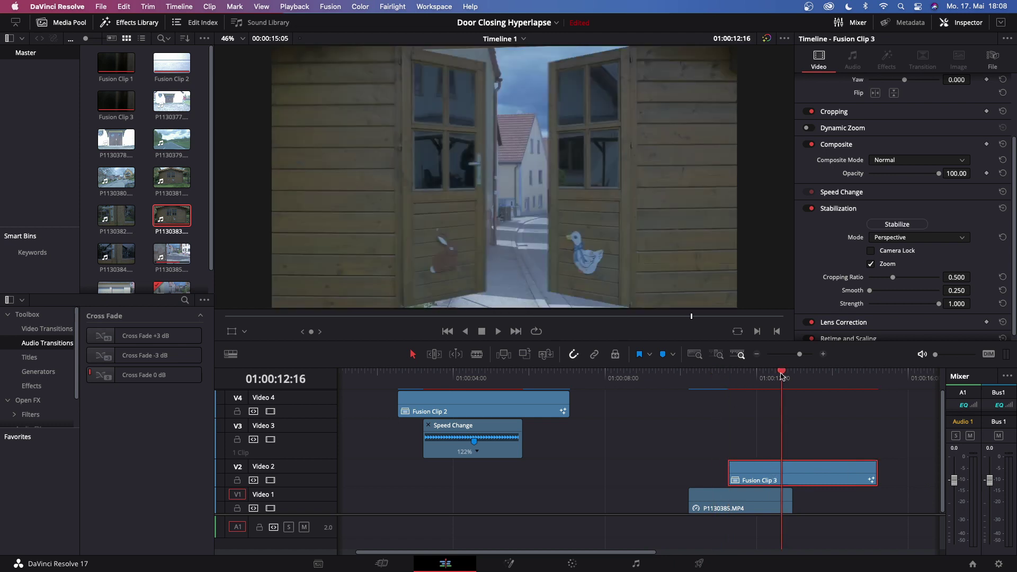
pyautogui.press('space')
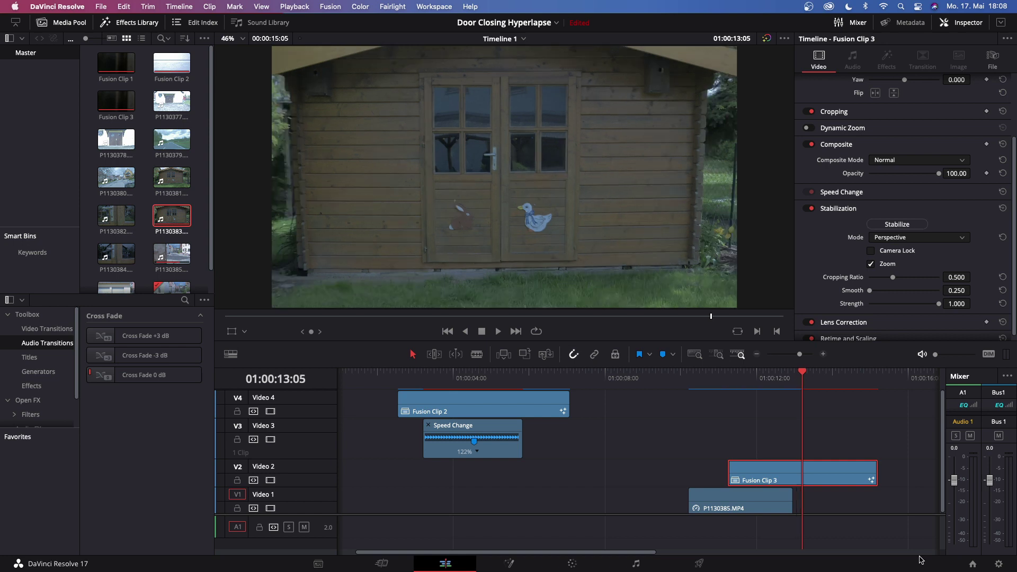
pyautogui.press('m')
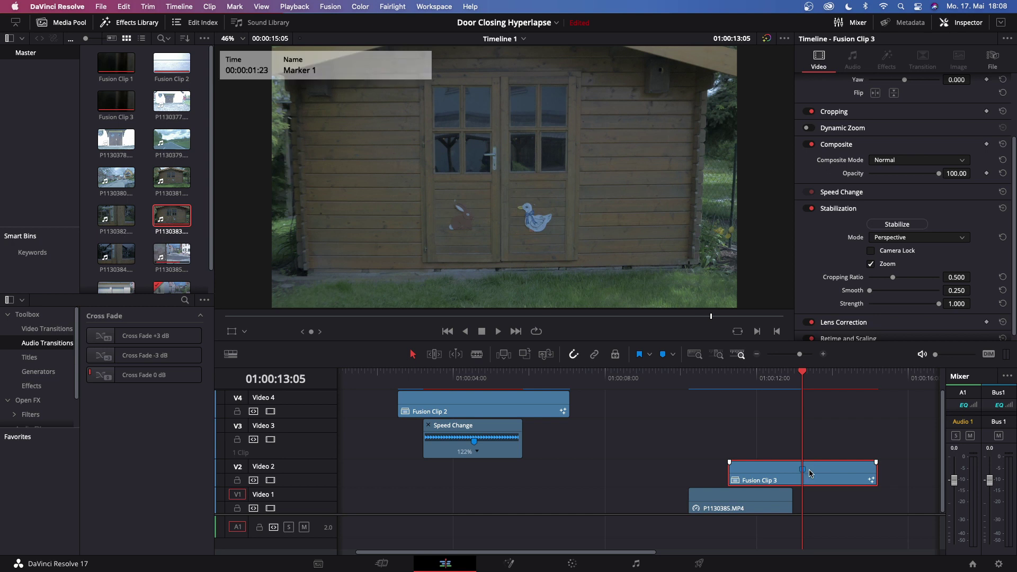
# Step: Shift Fusion Clip 3 six frames earlier, check the aligned frame, and open its Fusion composition
pyautogui.moveTo(804, 473)
pyautogui.moveTo(818, 477); pyautogui.dragTo(815, 475)
pyautogui.click(788, 373)
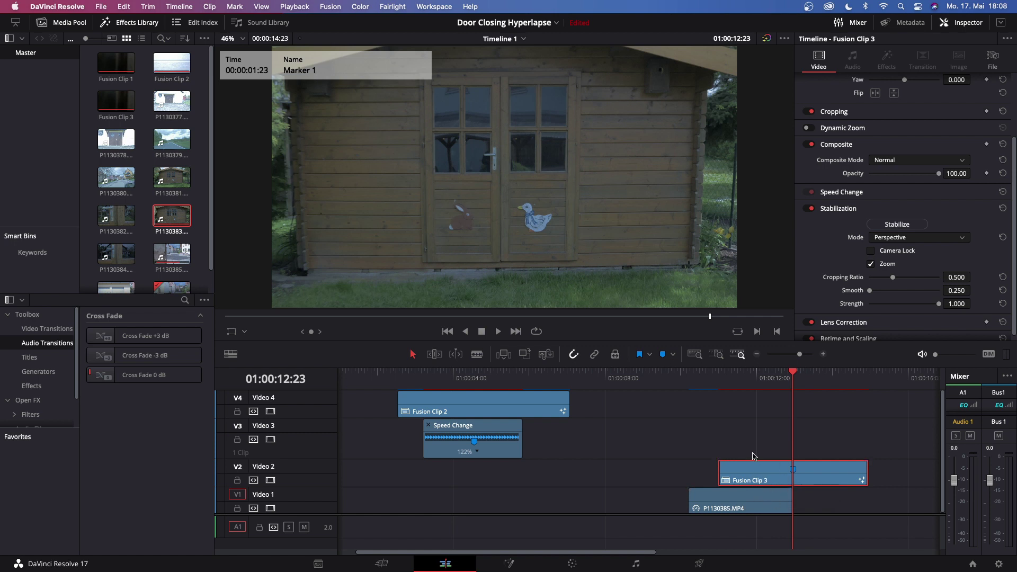
pyautogui.hotkey('shift', 'Down')
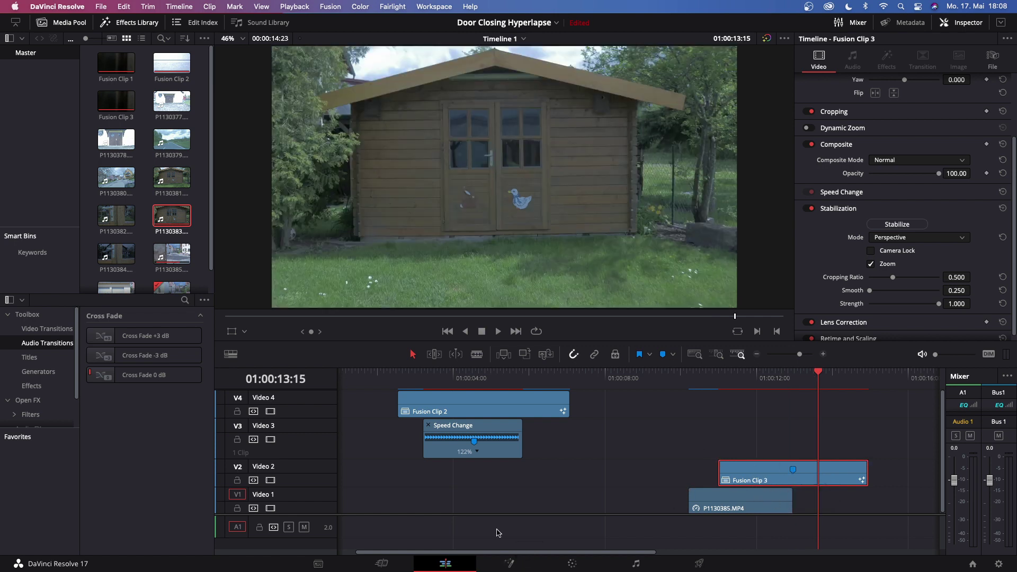
pyautogui.click(514, 565)
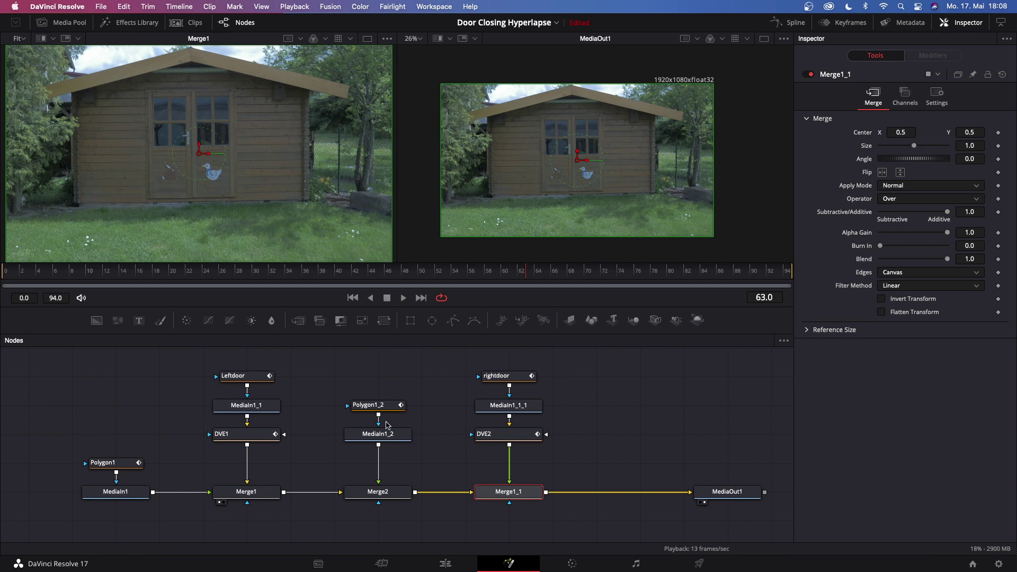
# Step: Smooth DVE1's rotation keyframes in the Spline editor and lengthen their ease
pyautogui.click(242, 437)
pyautogui.click(795, 22)
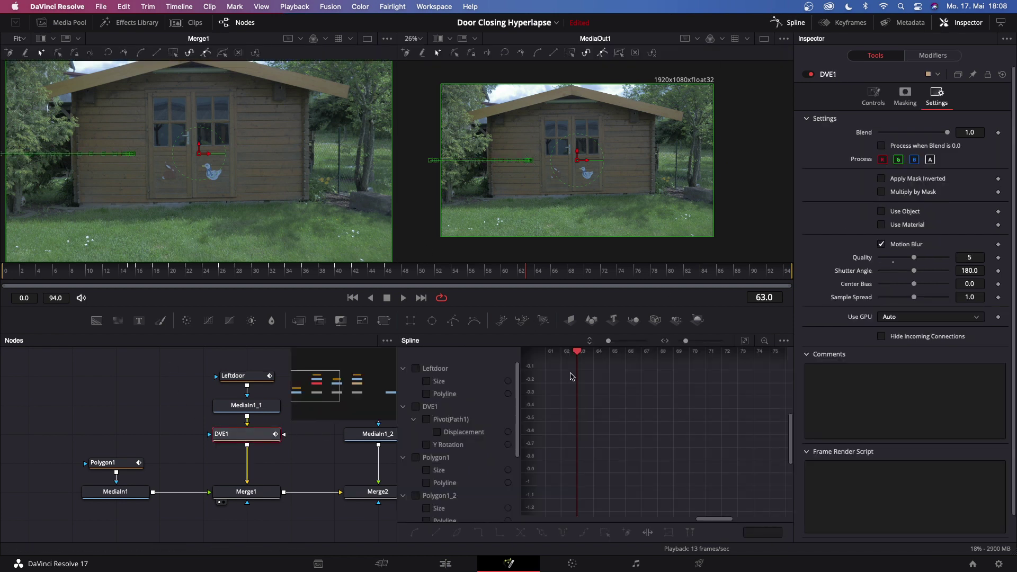
pyautogui.click(416, 407)
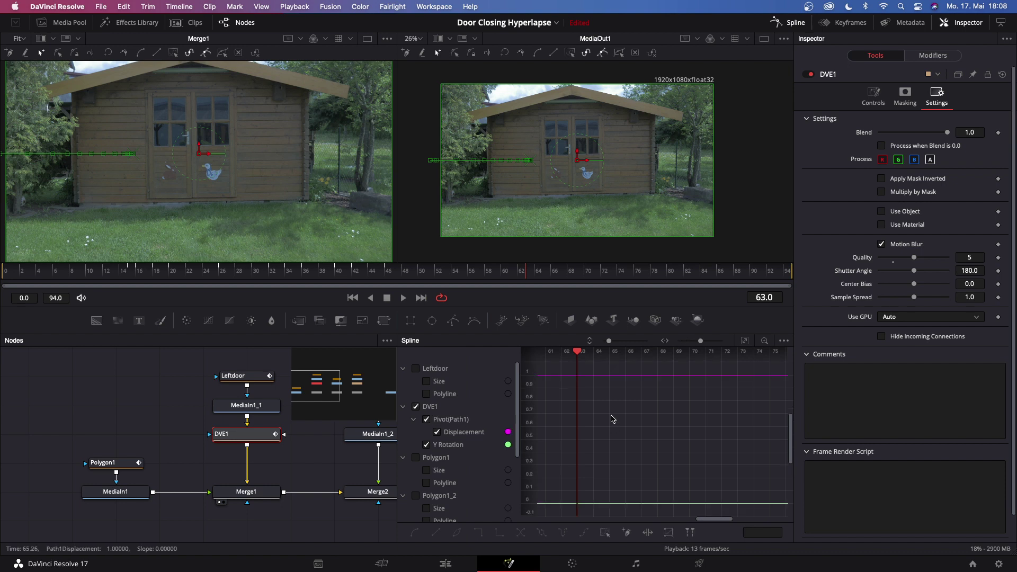
pyautogui.click(746, 342)
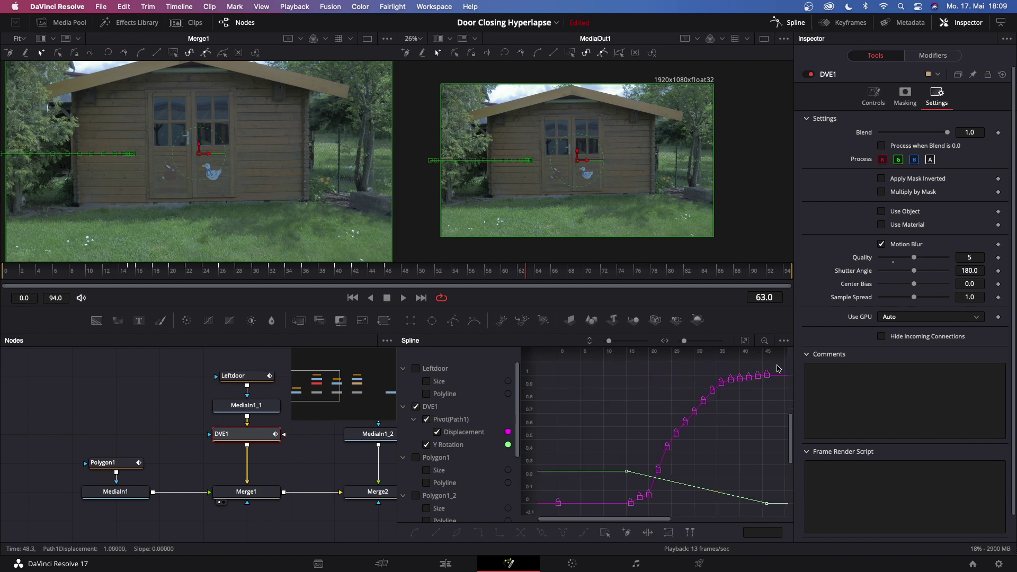
pyautogui.moveTo(777, 366)
pyautogui.mouseDown()
pyautogui.moveTo(766, 515)
pyautogui.moveTo(602, 515)
pyautogui.mouseUp()
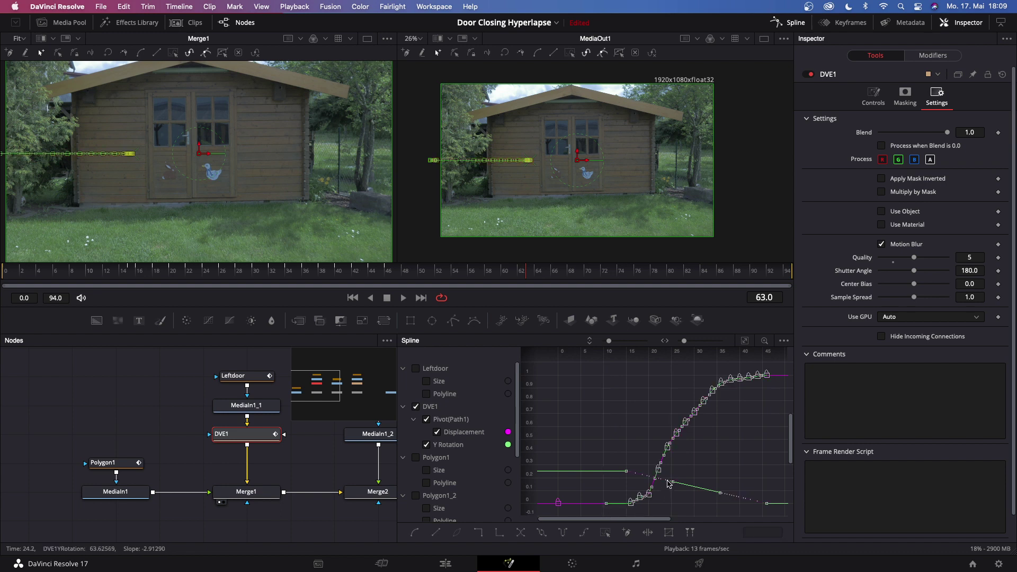
pyautogui.hotkey('shift', 's')
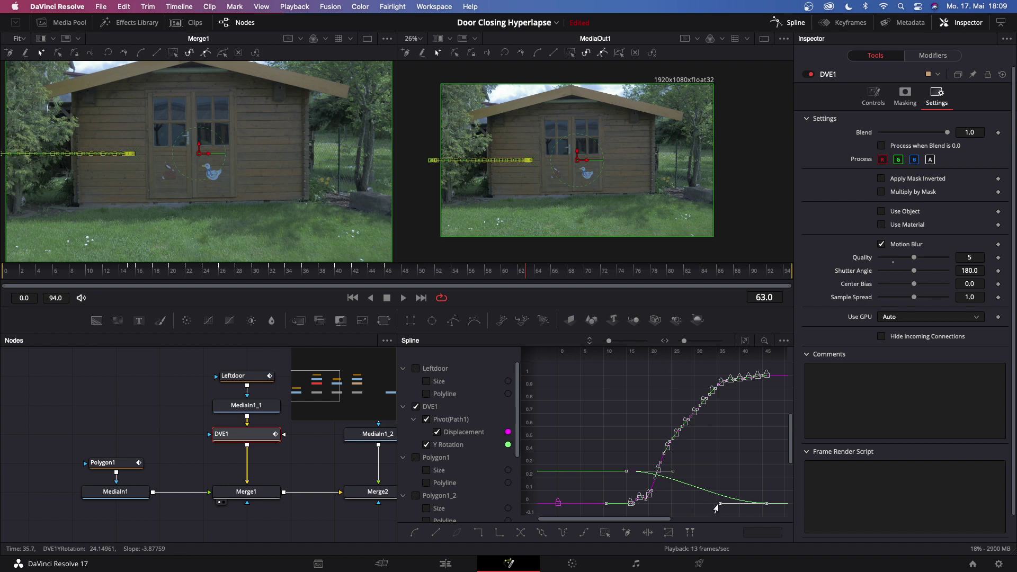
pyautogui.moveTo(720, 506); pyautogui.dragTo(632, 507)
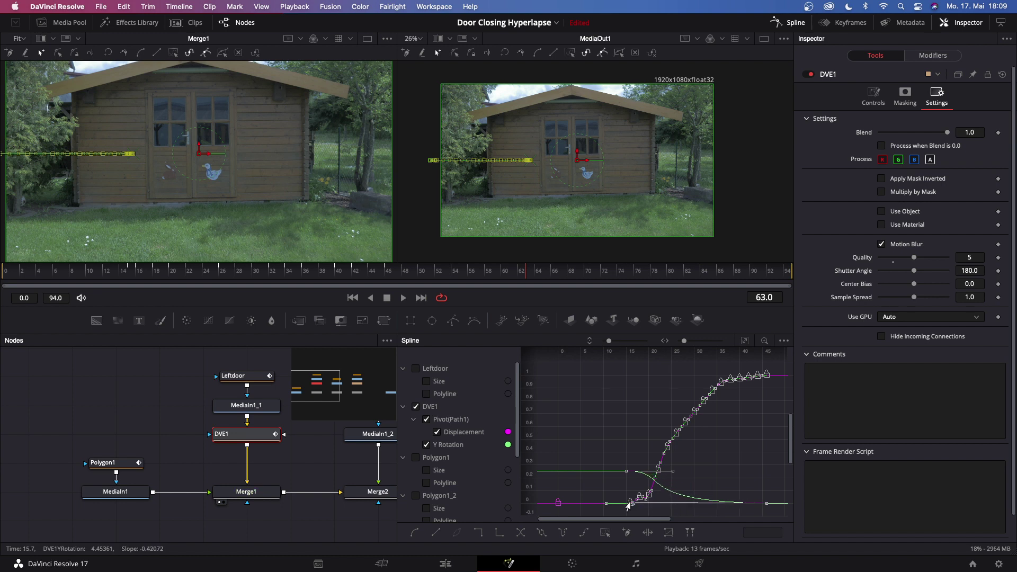
pyautogui.moveTo(625, 476); pyautogui.dragTo(624, 476)
pyautogui.click(416, 411)
pyautogui.scroll(-1, 482, 470)
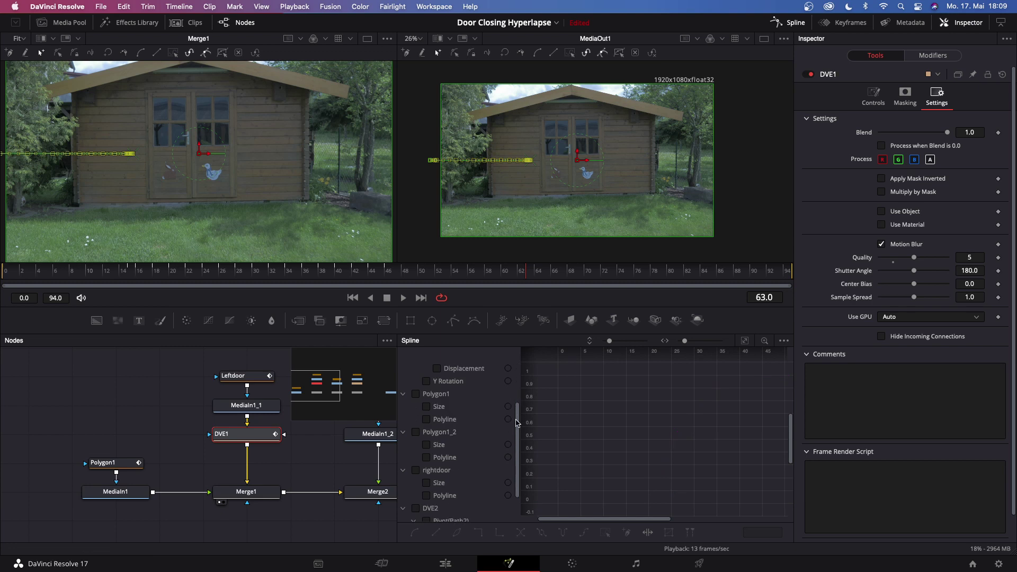
pyautogui.scroll(-1, 482, 471)
pyautogui.scroll(-1, 481, 471)
# Step: Smooth all of DVE2's displacement and rotation keyframes and lengthen the rotation ease
pyautogui.click(427, 471)
pyautogui.click(745, 341)
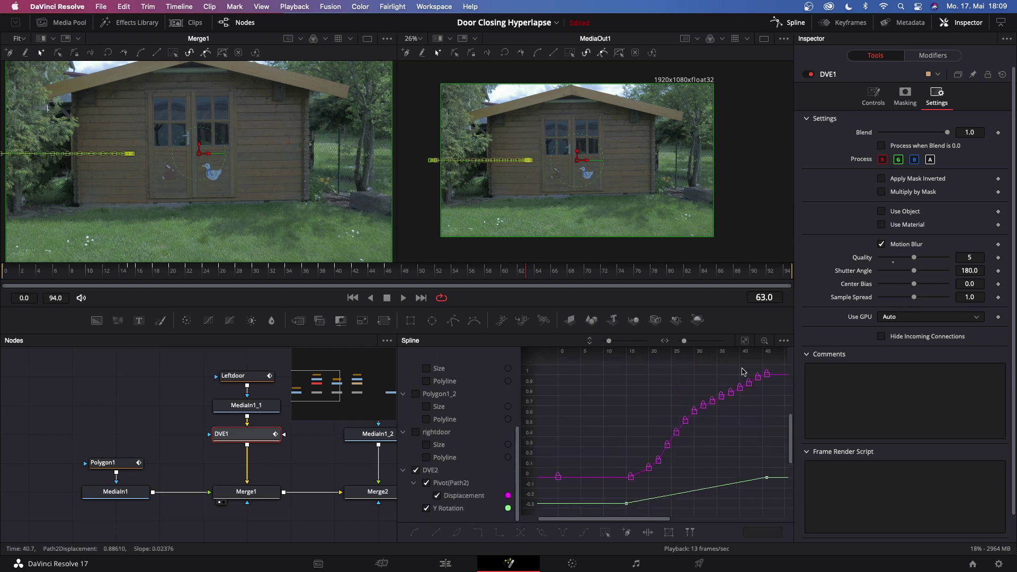
pyautogui.moveTo(770, 471); pyautogui.dragTo(671, 505)
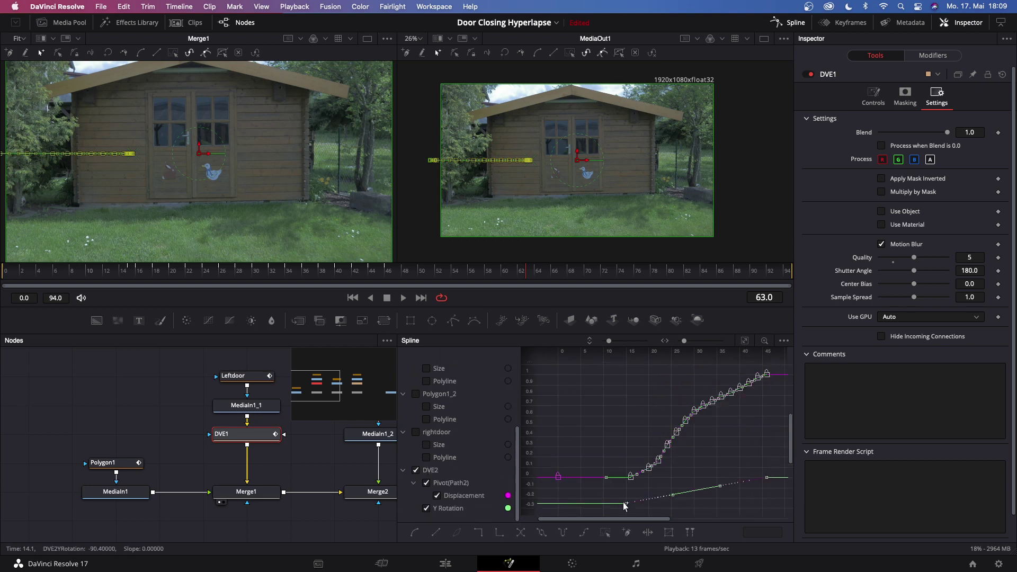
pyautogui.hotkey('shift', 's')
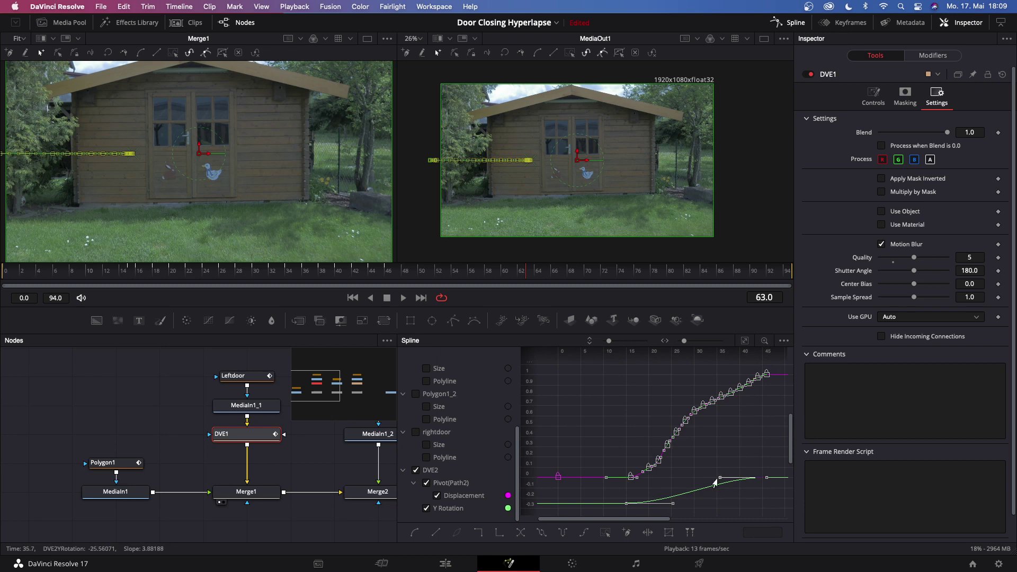
pyautogui.moveTo(719, 477); pyautogui.dragTo(624, 479)
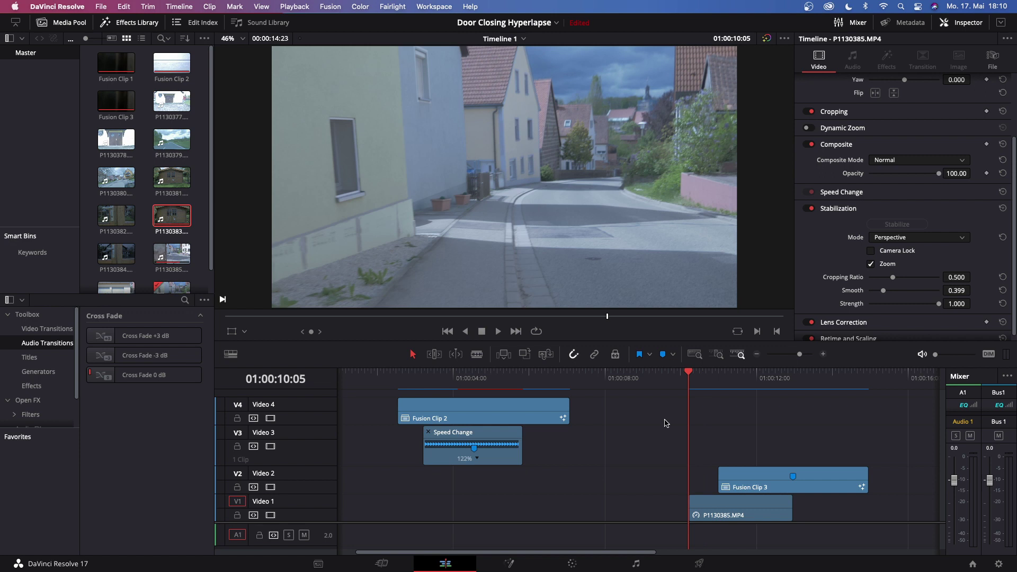
# Step: Play the door-closing transition, scrub back to where the doors close, and replay it
pyautogui.press('space')
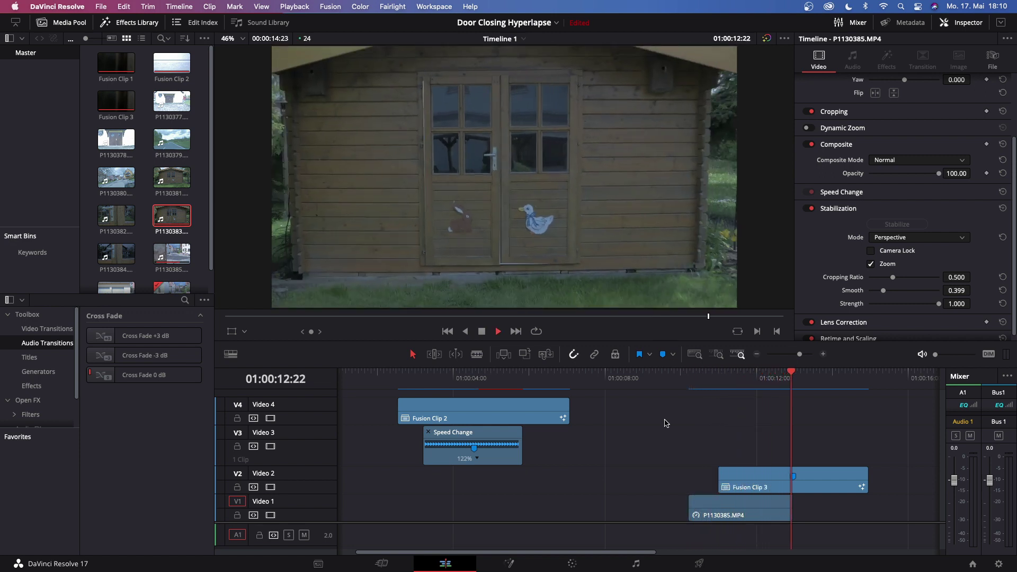
pyautogui.press('space')
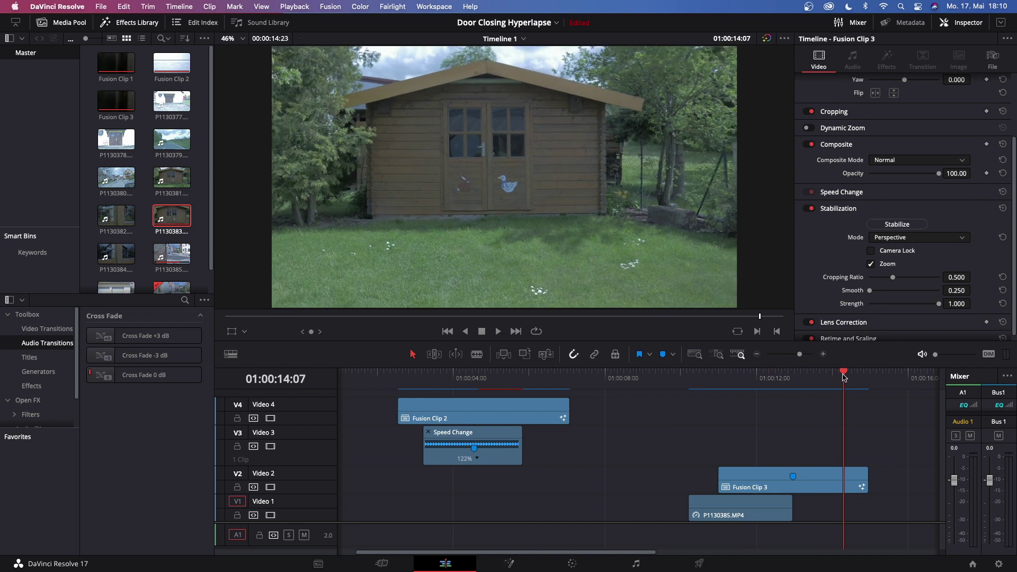
pyautogui.moveTo(844, 377); pyautogui.dragTo(769, 378)
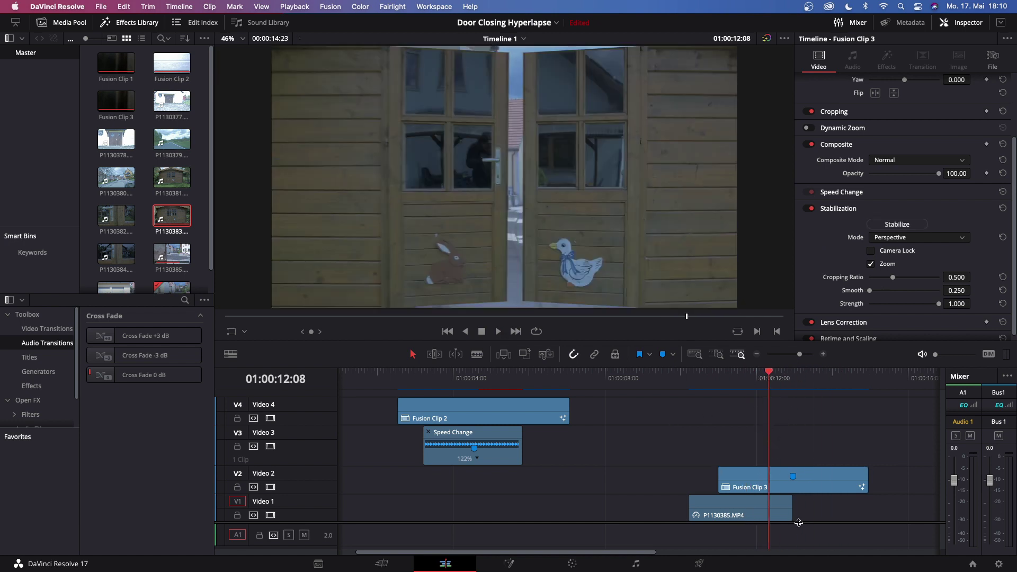
pyautogui.moveTo(799, 523); pyautogui.dragTo(806, 489)
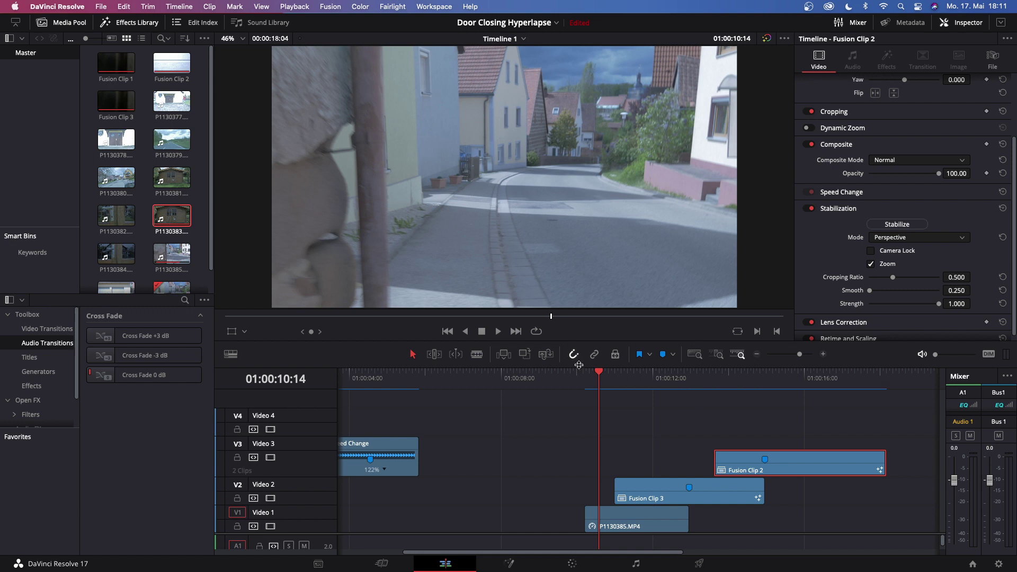
pyautogui.press('space')
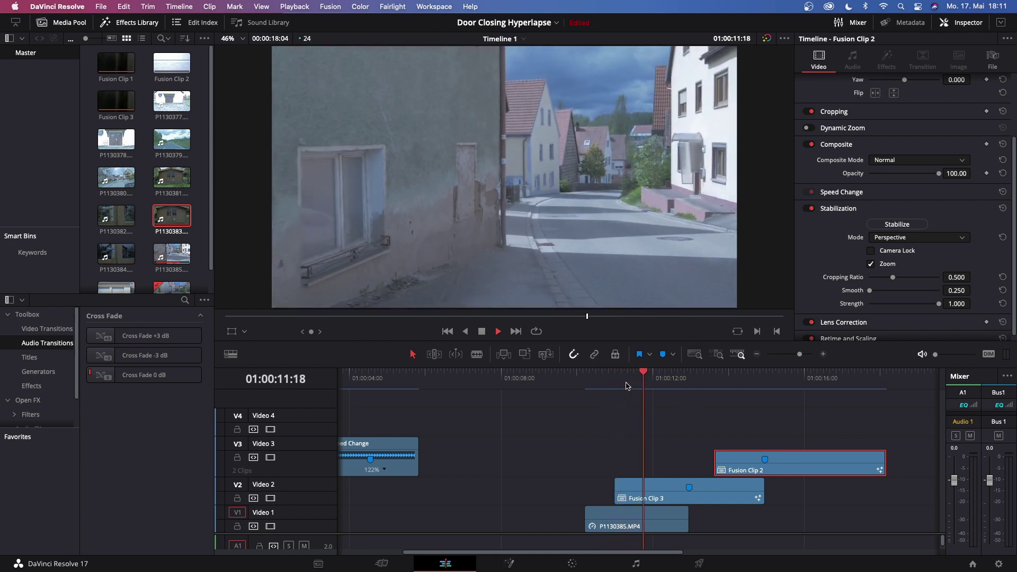